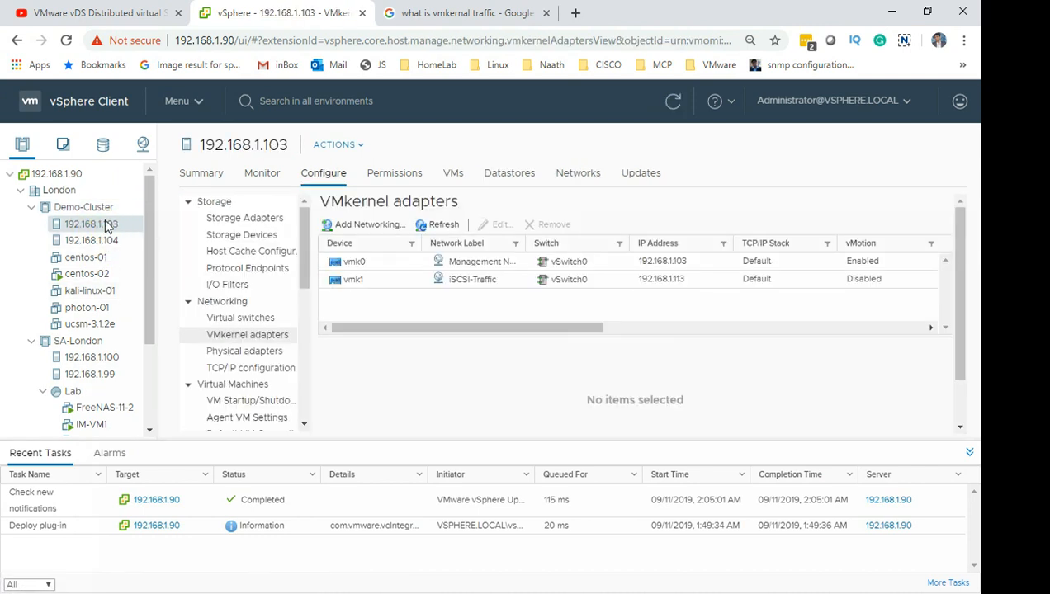
Review the summary, storage and virtual switches of host 192.168.1.103, finishing on its VMkernel adapters.
left_click(386, 316)
left_click(102, 231)
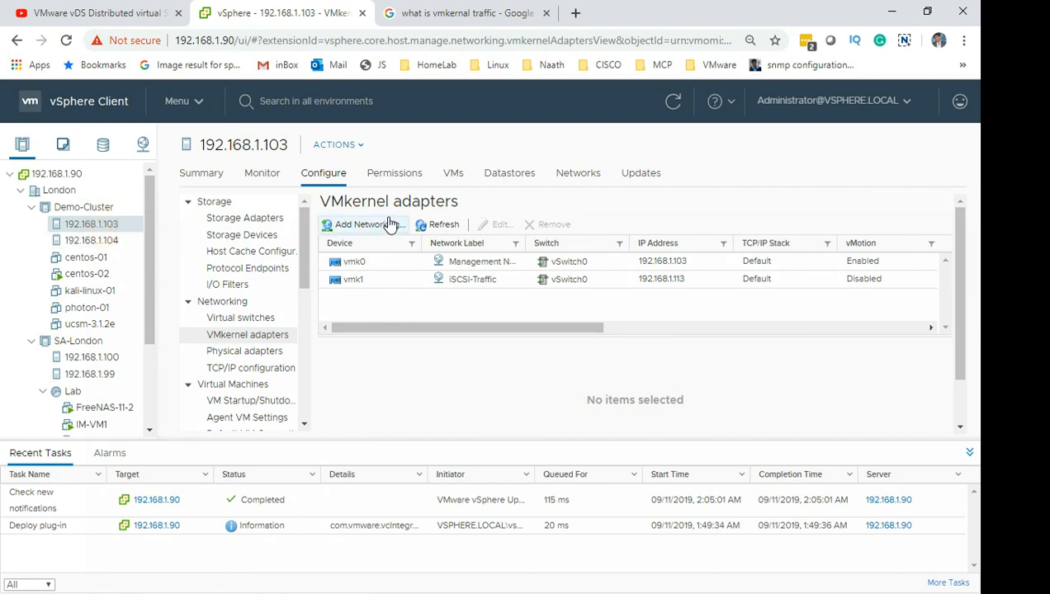
left_click(312, 183)
left_click(205, 180)
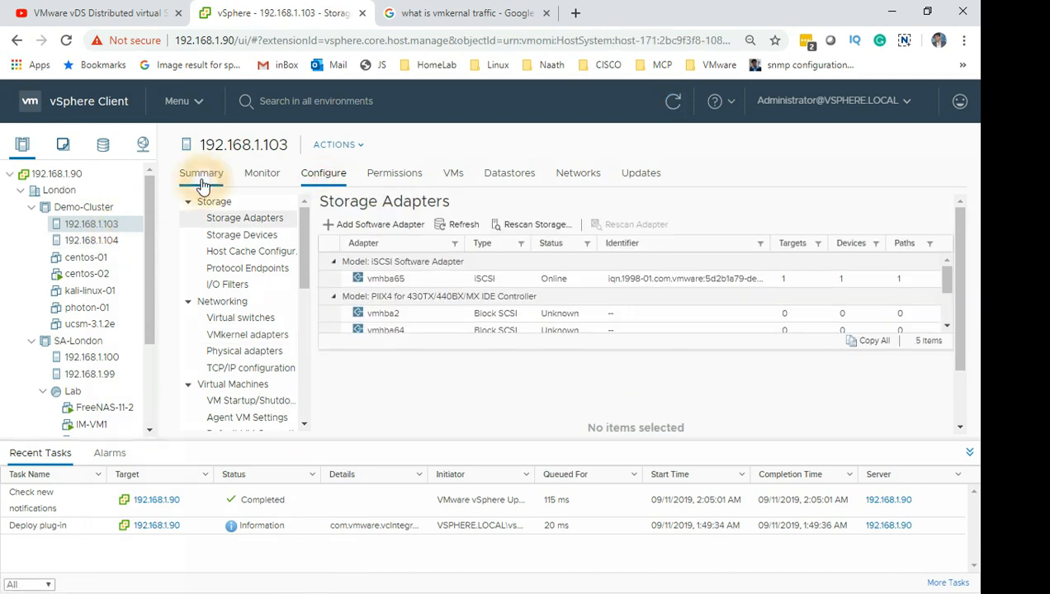
left_click(207, 181)
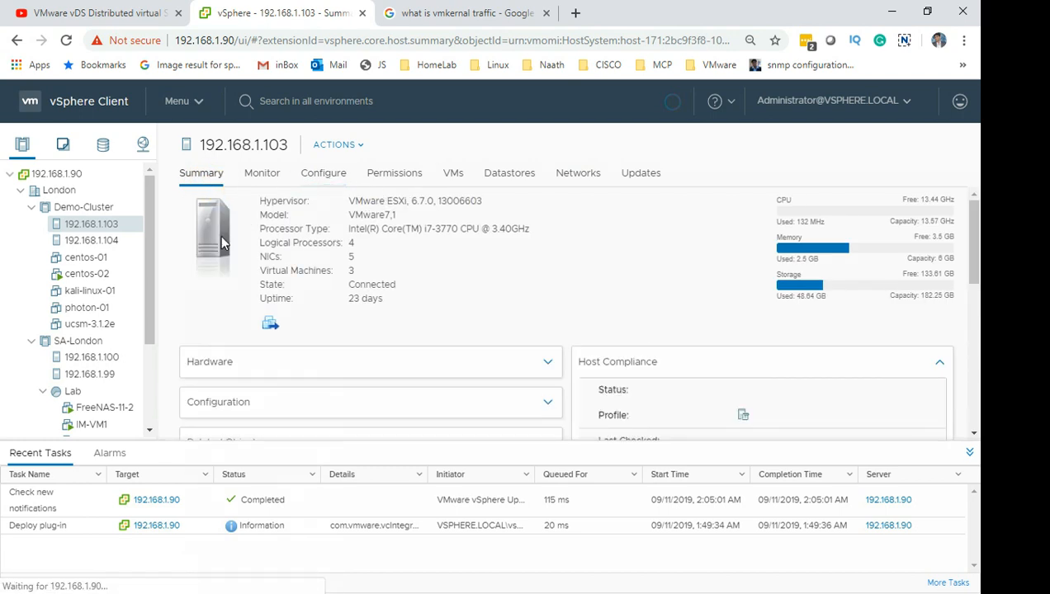
left_click(322, 173)
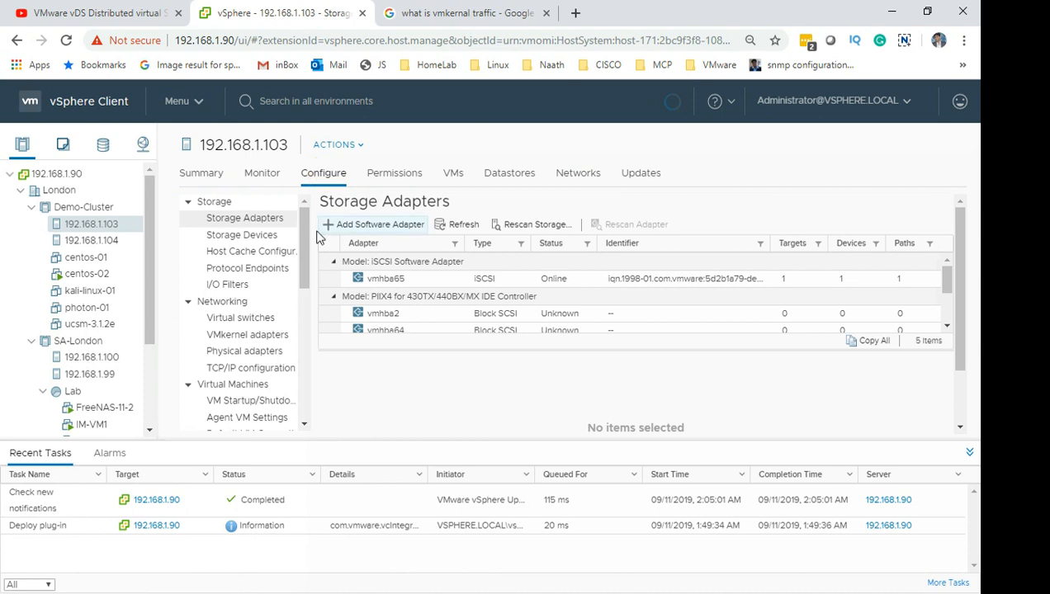
left_click(271, 236)
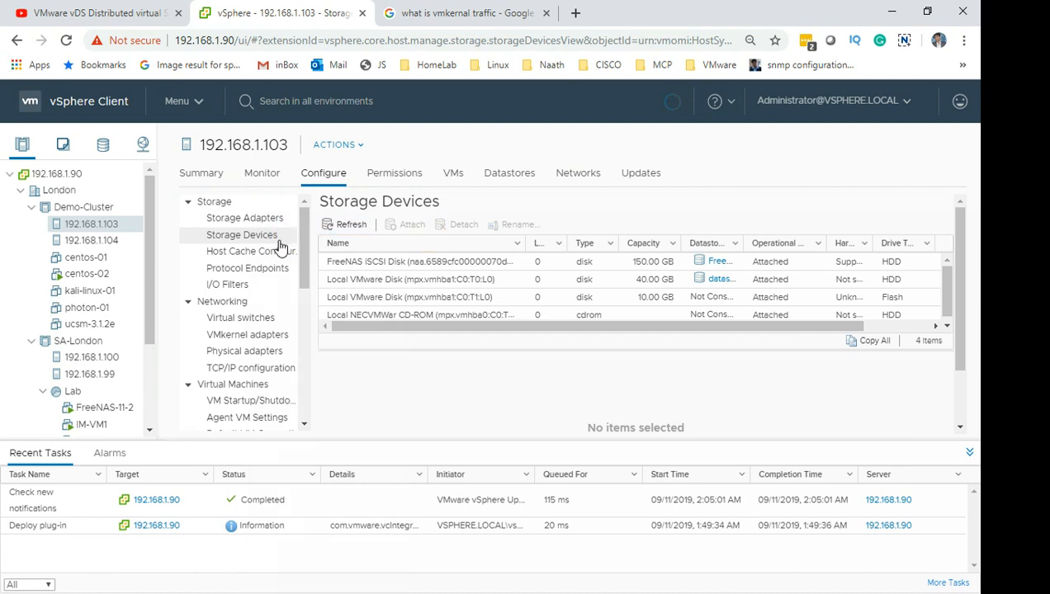
left_click(238, 317)
scroll(415, 326, "down", 2)
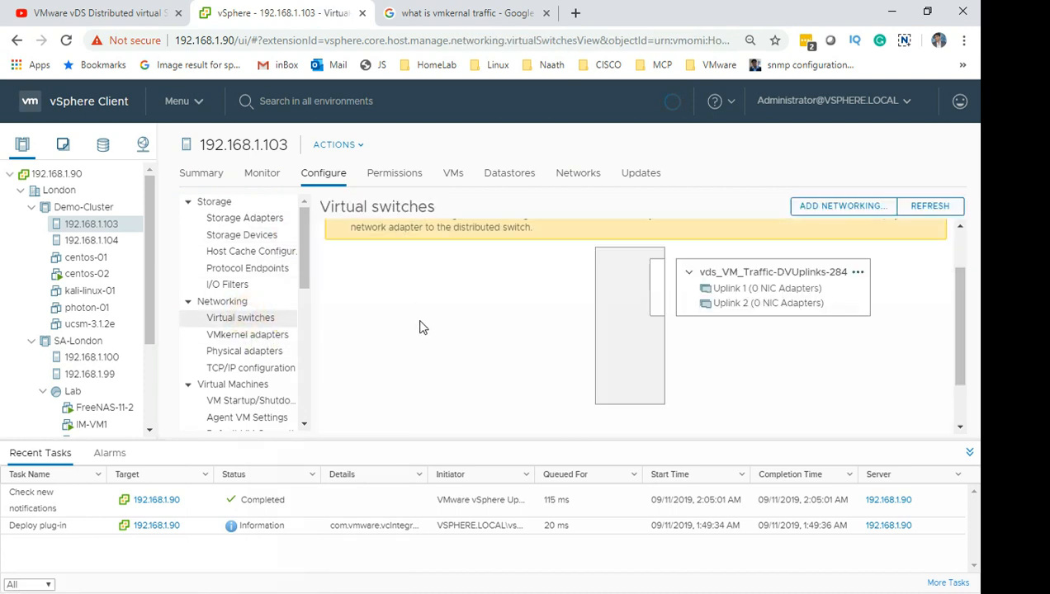
left_click(269, 341)
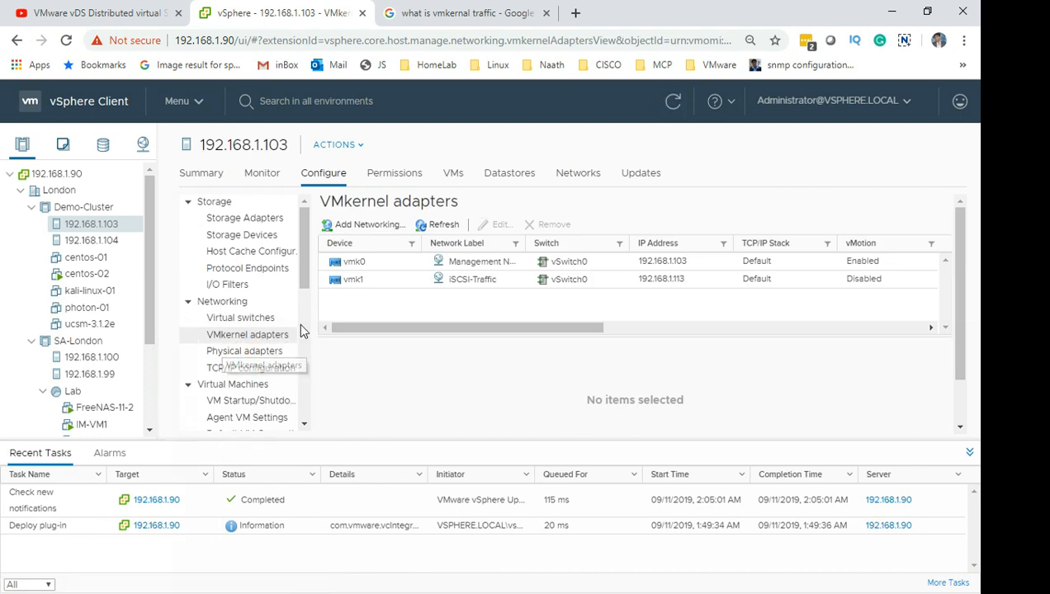
left_click(229, 348)
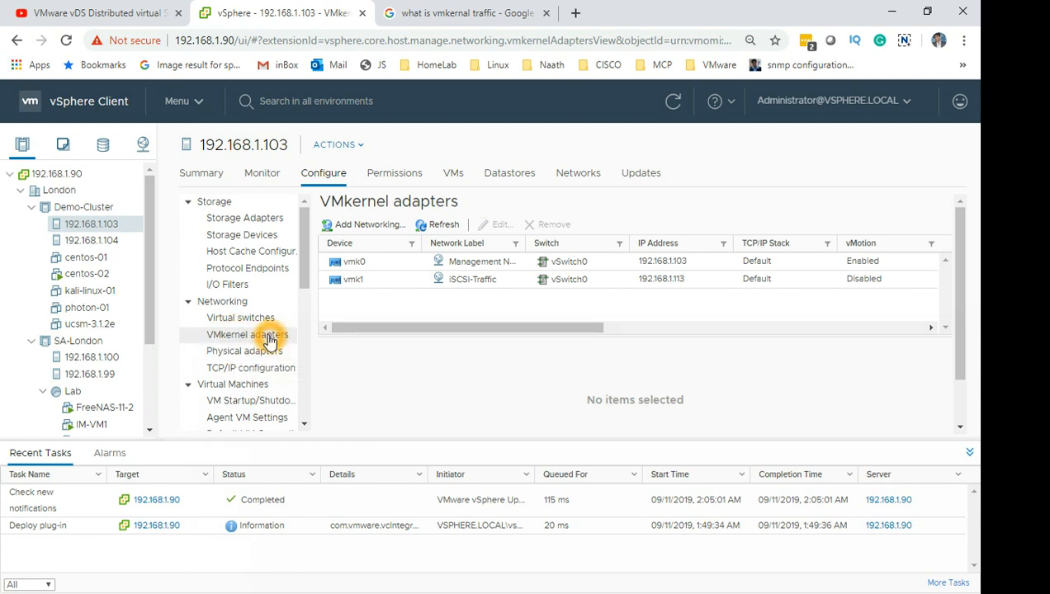
left_click(455, 364)
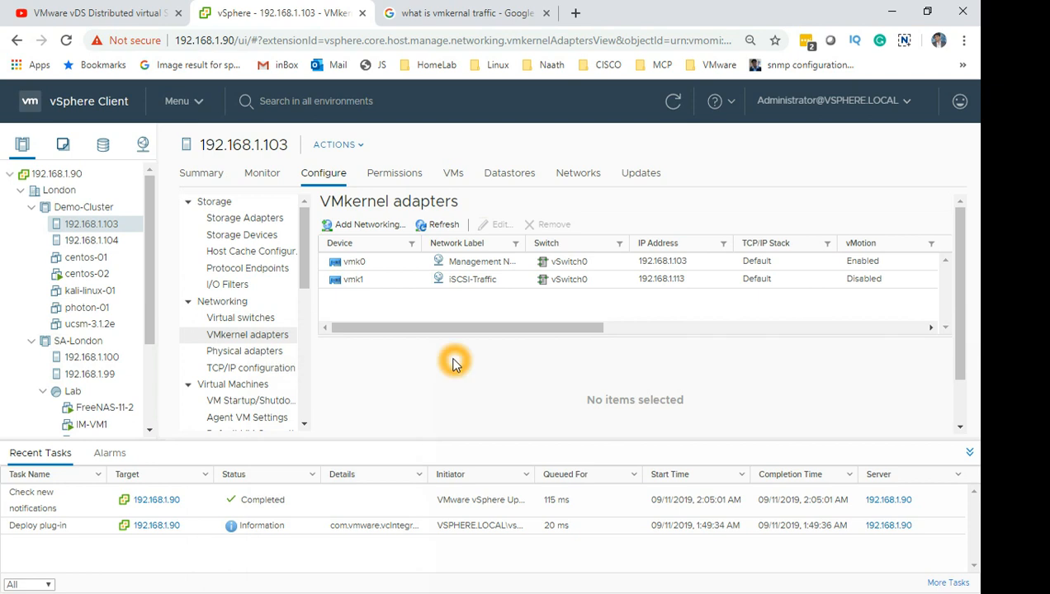
left_click(276, 334)
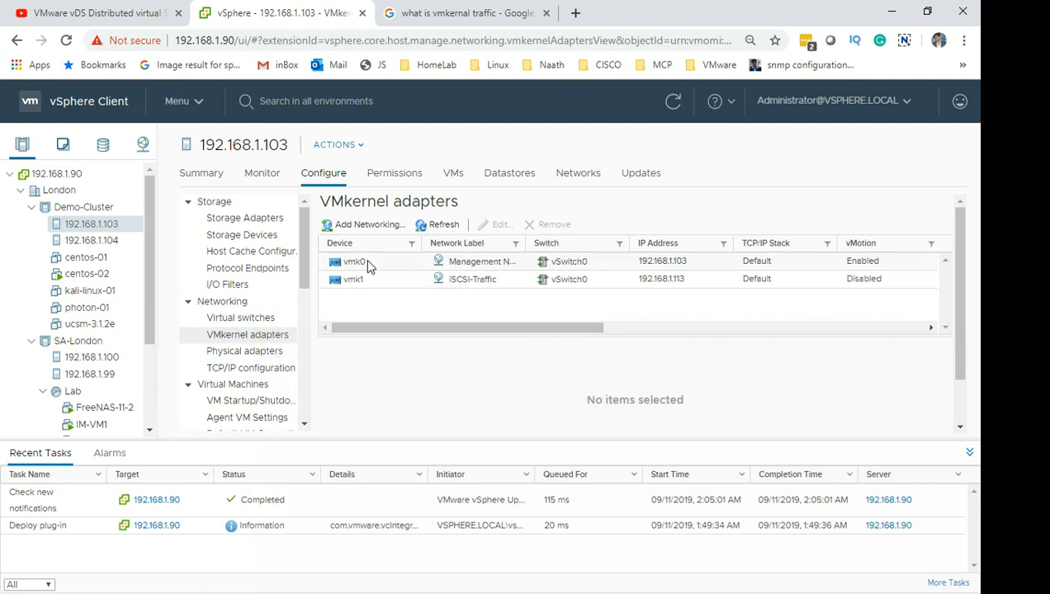
Select the vmk0 Management Network adapter and open its settings for editing.
left_click(471, 266)
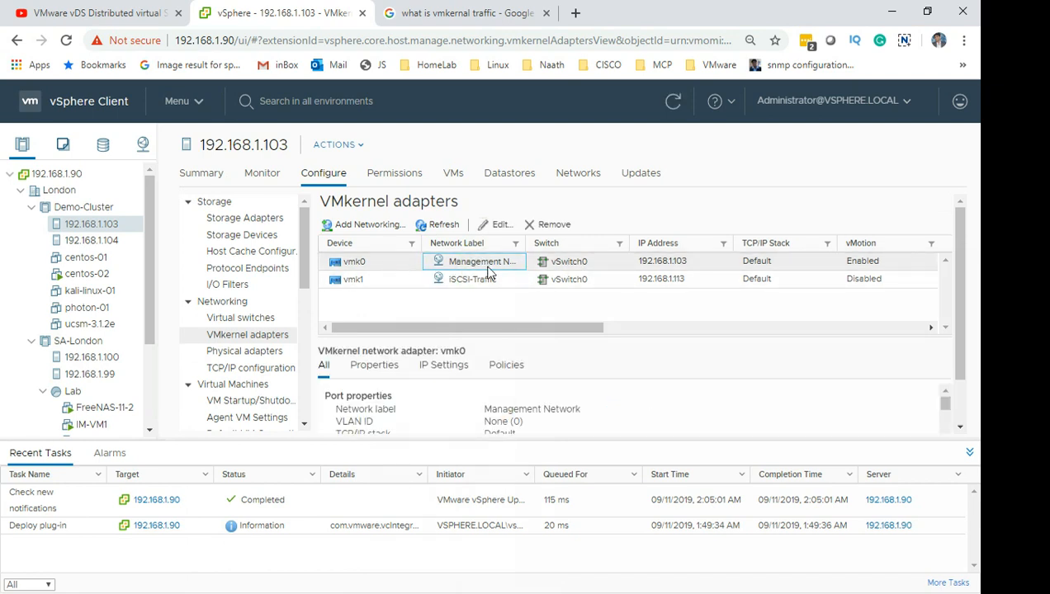
left_click(663, 262)
mouse_move(641, 263)
left_mouse_down()
mouse_move(680, 262)
mouse_move(646, 273)
left_mouse_up()
left_click(654, 269)
left_click(679, 270)
left_click(498, 225)
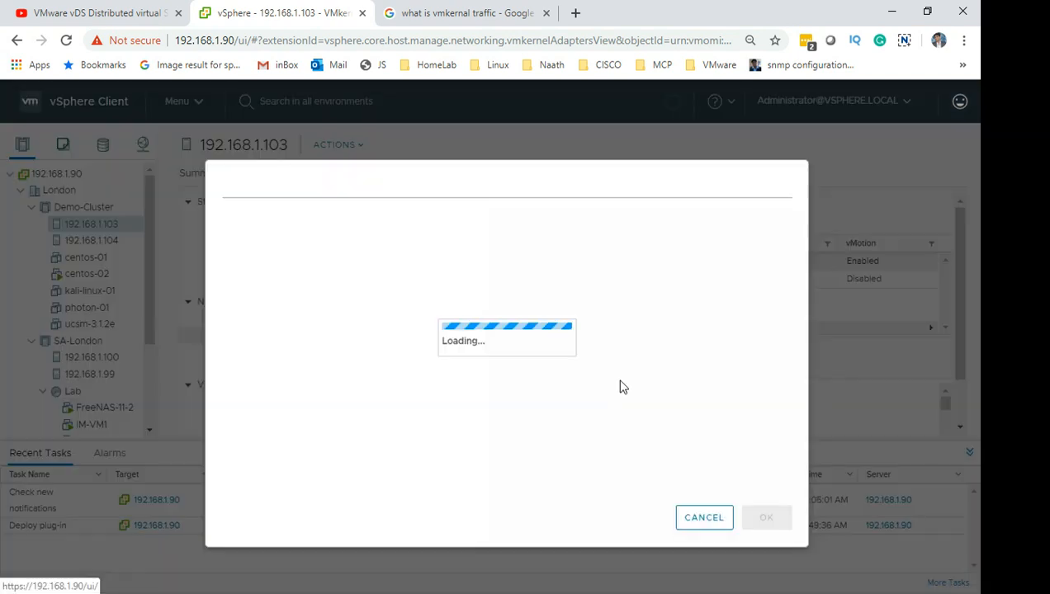
left_click(619, 380)
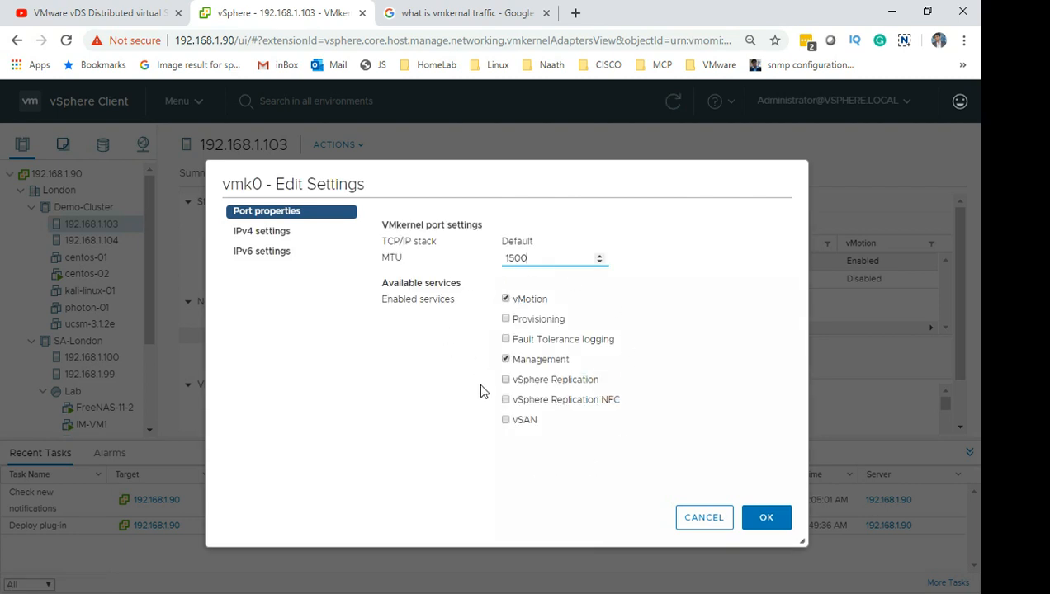
Examine the MTU and the enabled services, especially vMotion, in the port properties of vmk0.
left_click(520, 259)
left_click(506, 232)
left_click(474, 399)
left_click(453, 325)
left_click(486, 309)
left_click(499, 299)
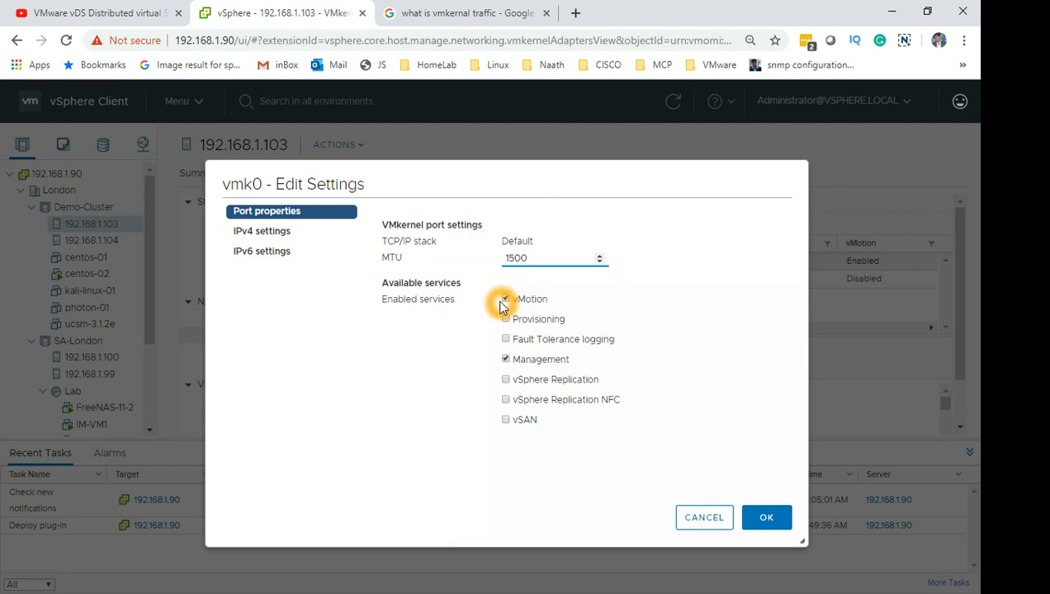
left_click(507, 304)
left_click(509, 300)
left_click(520, 303)
left_click(506, 312)
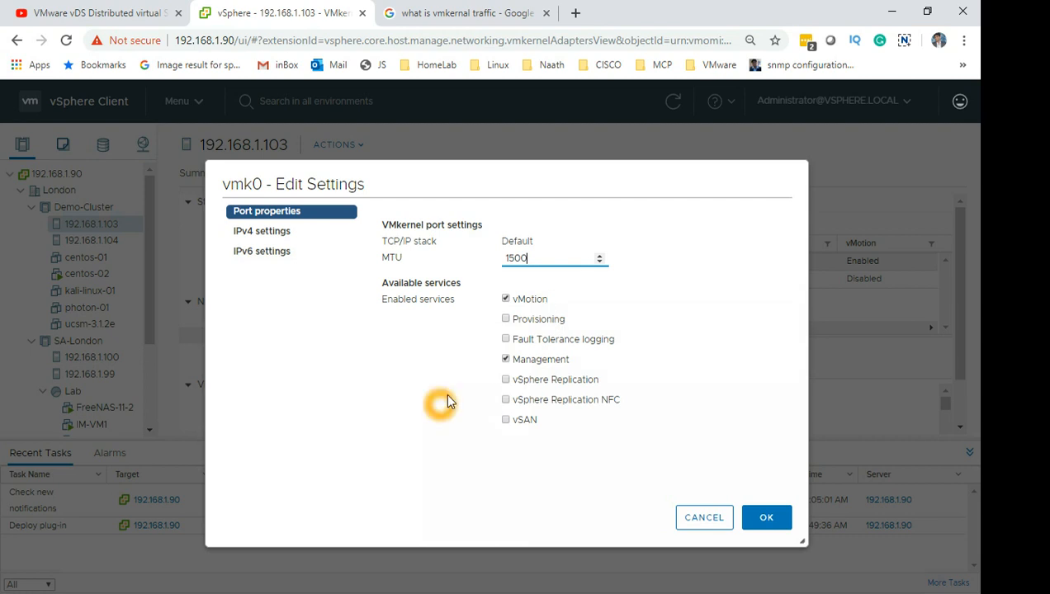
left_click(507, 300)
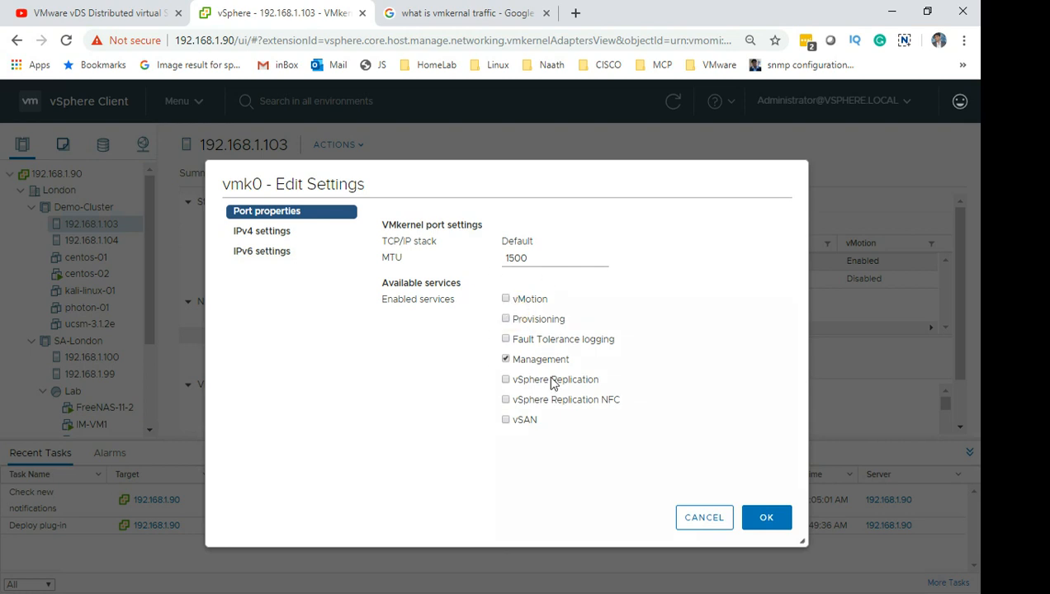
left_click(509, 419)
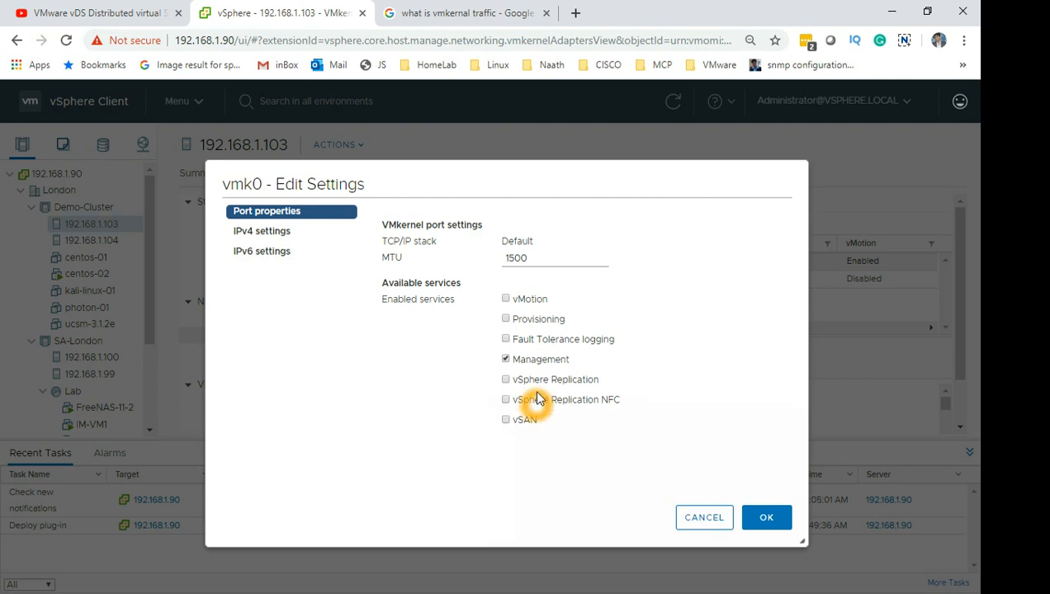
left_click(711, 520)
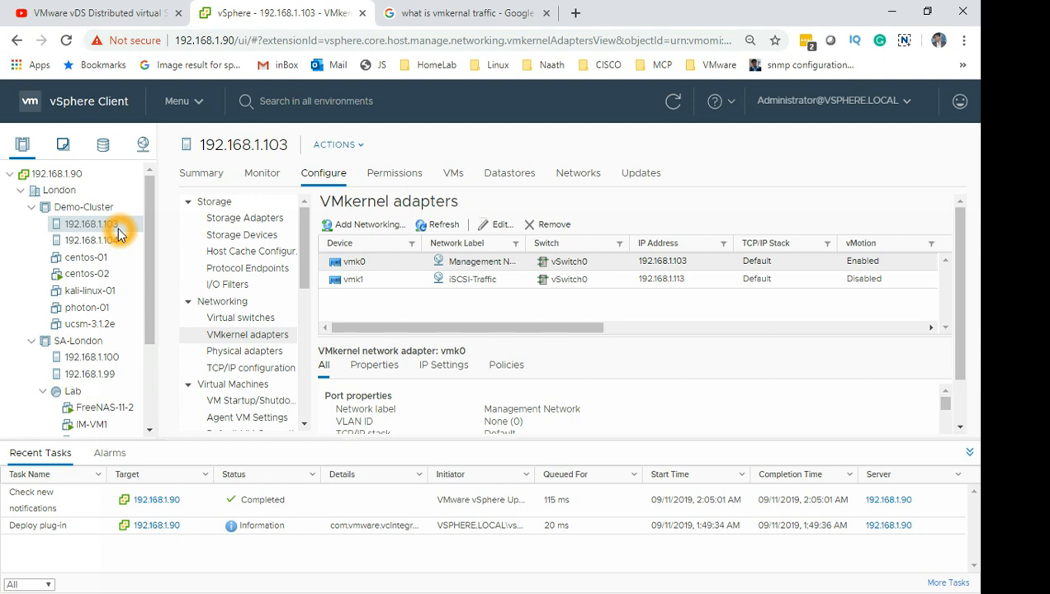
Disable the vMotion service on the vmk0 adapter of host 192.168.1.103 and apply the change.
left_click(501, 229)
left_click(507, 300)
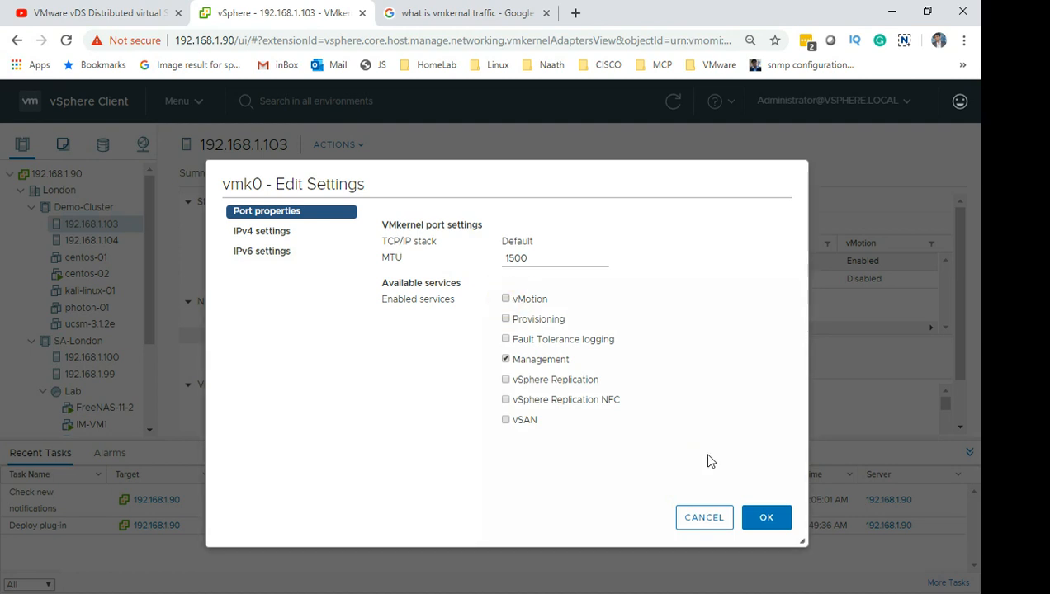
left_click(767, 518)
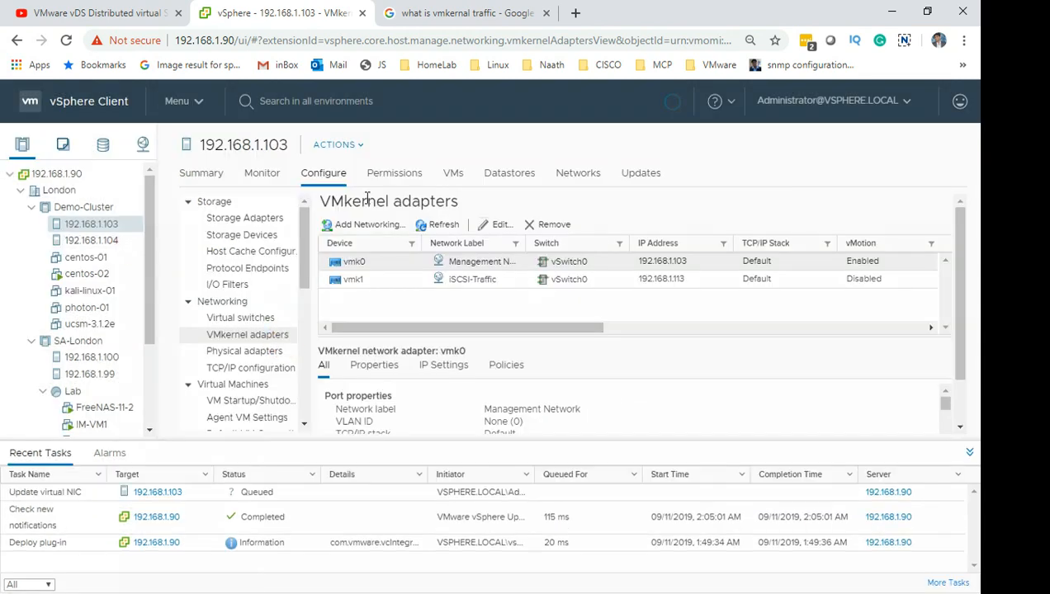
List the virtual machines on host 192.168.1.103 and open centos-02.
left_click(450, 172)
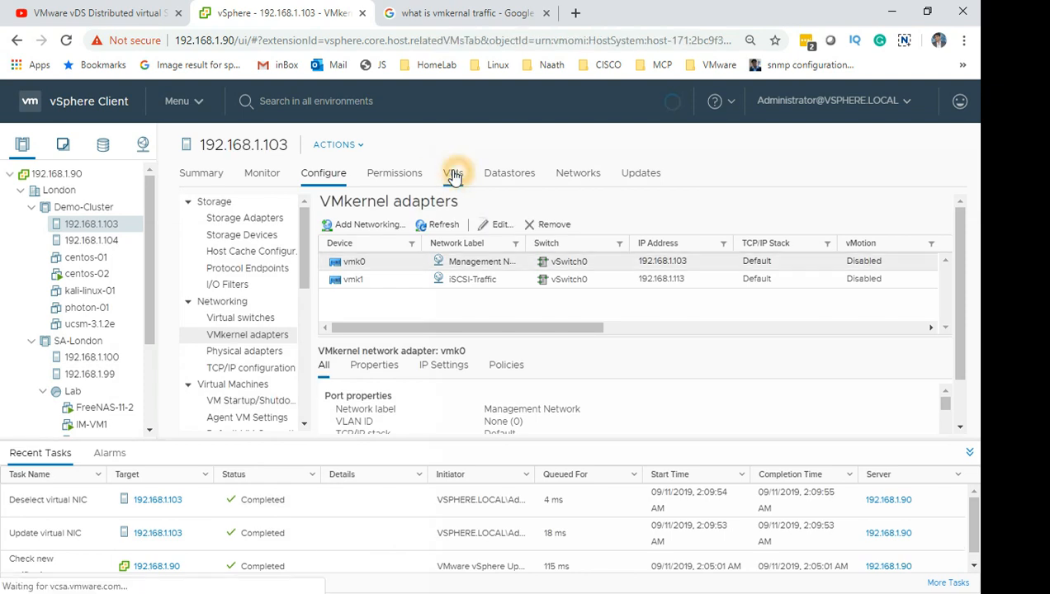
left_click(324, 338)
left_click_drag(271, 338, 255, 299)
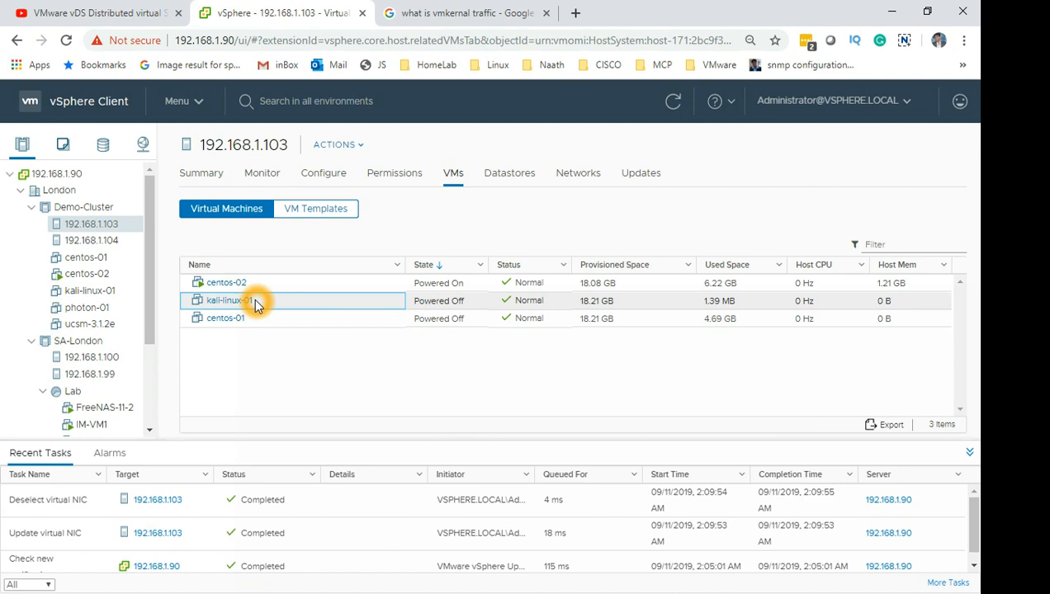
right_click(255, 302)
left_click(221, 361)
right_click(262, 283)
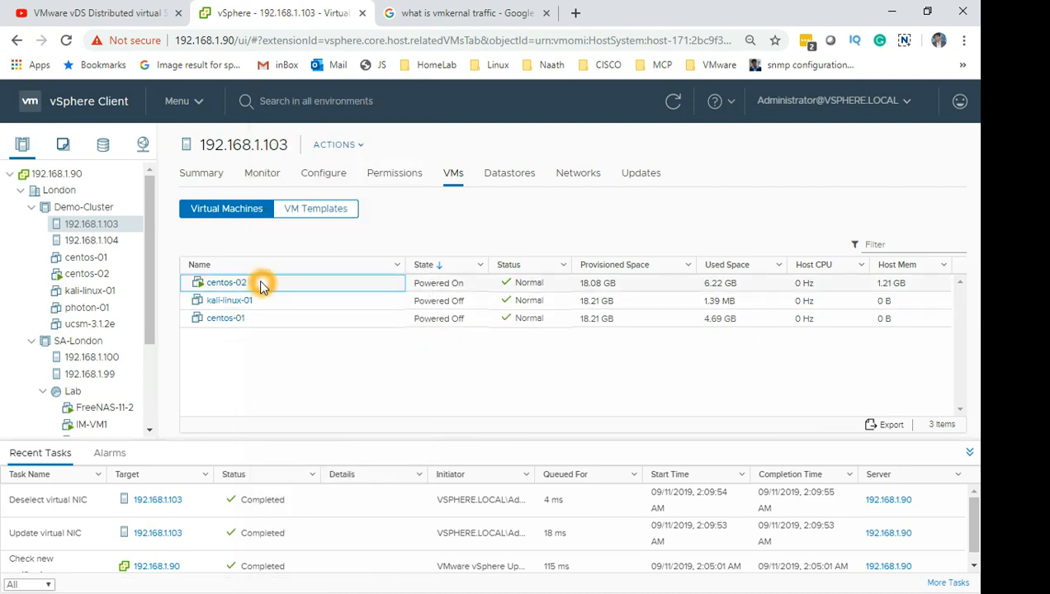
mouse_move(262, 288)
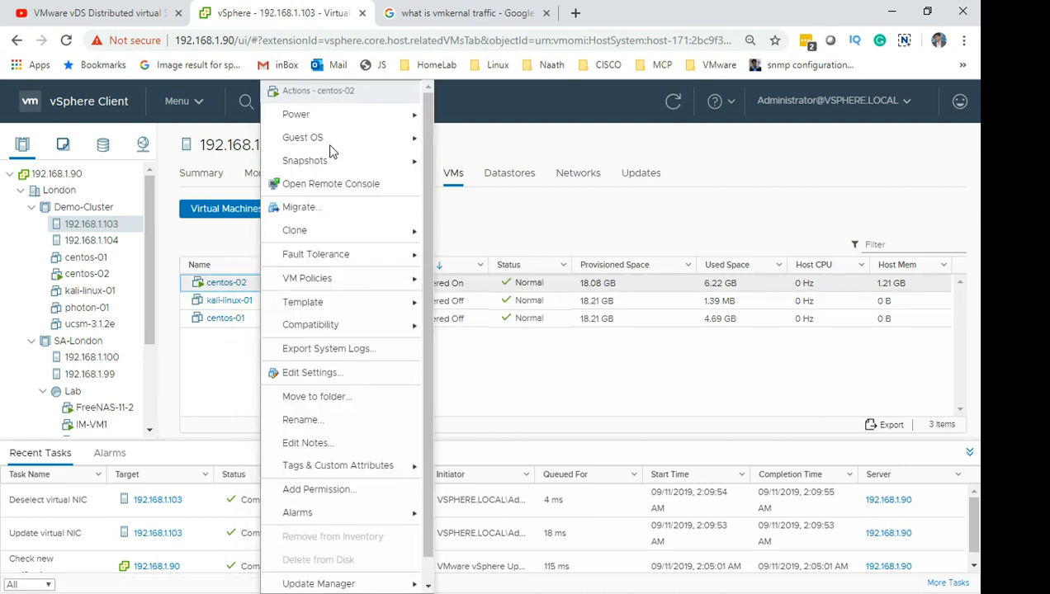
left_click(240, 286)
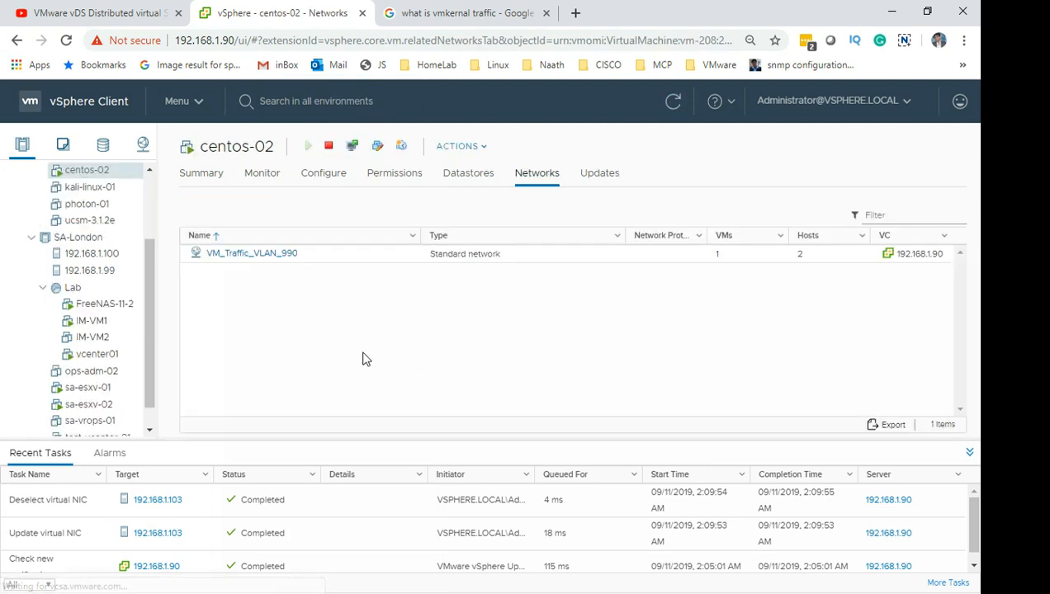
Copy the IP address of centos-02 from its summary.
left_click(216, 175)
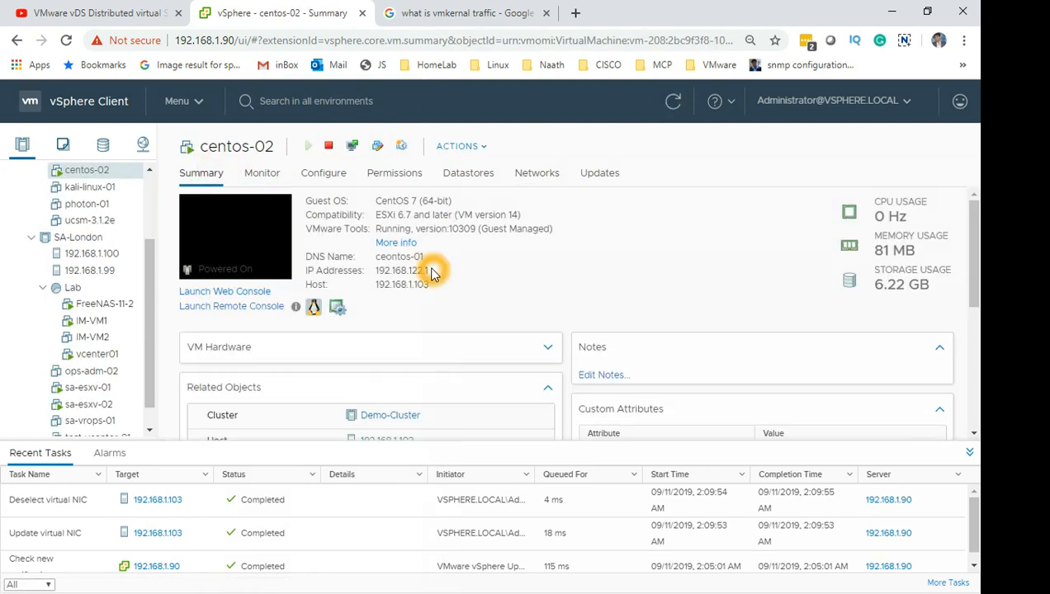
left_click_drag(430, 270, 376, 271)
key("ctrl+c")
left_click(431, 277)
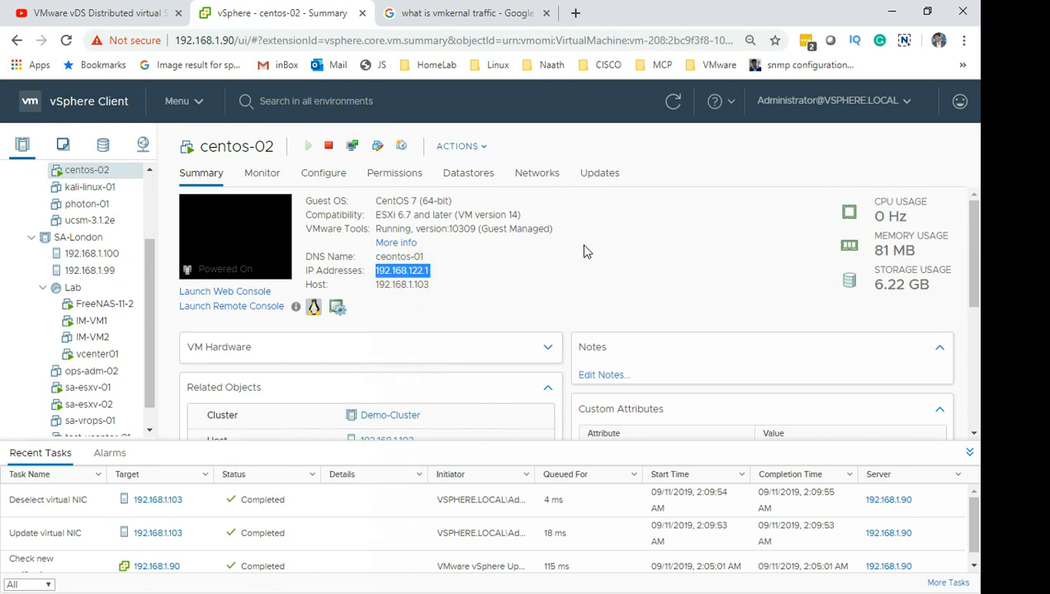
Open a Windows Command Prompt and start a continuous ping with ping -t 192.168.122.1.
key("super+r")
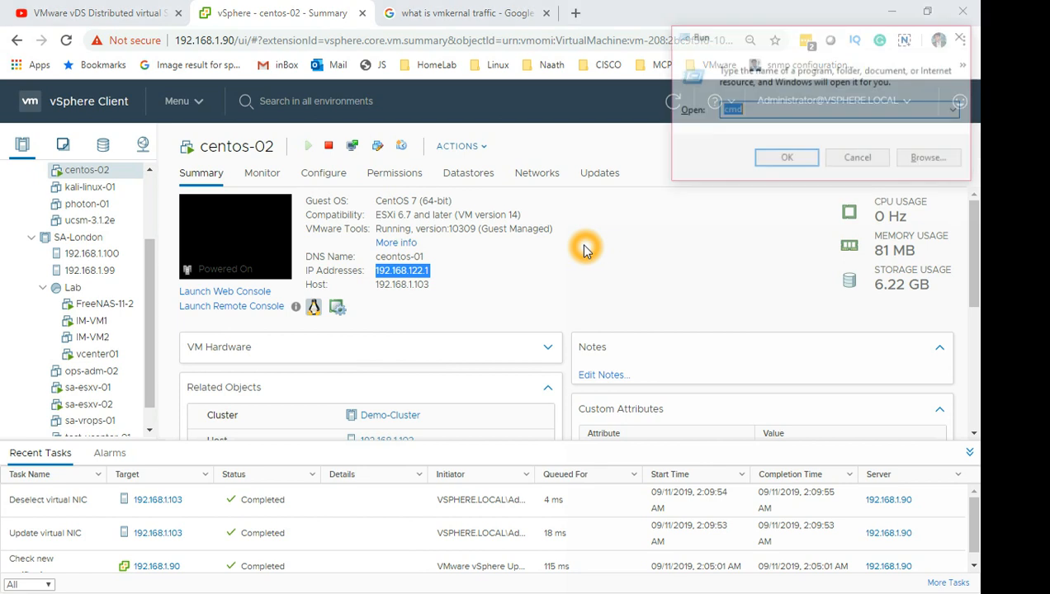
type("cmd")
key("Return")
type("p")
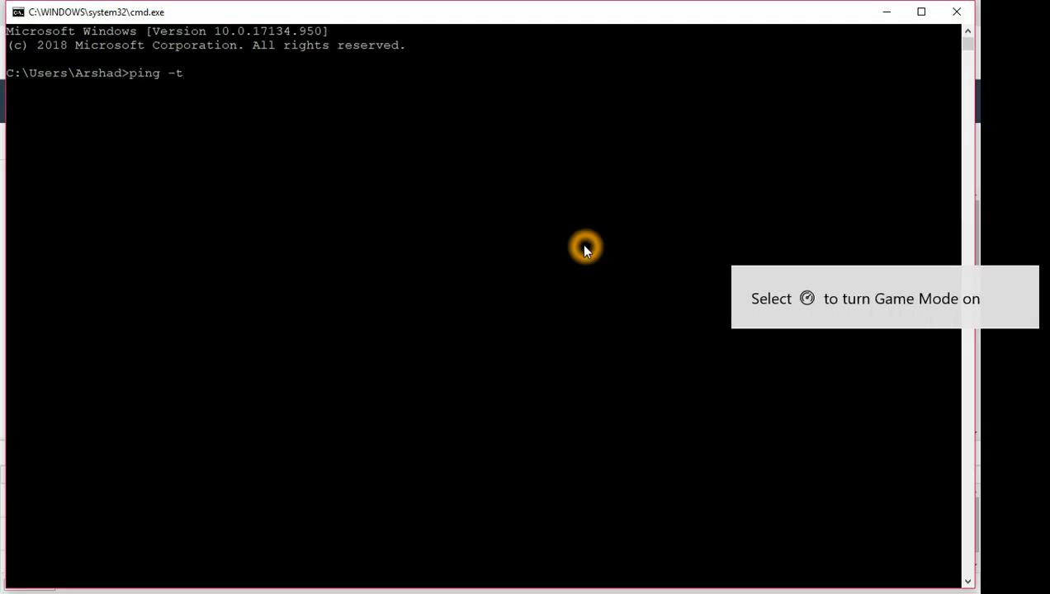
type("ing -t")
key("ctrl+v")
key("Return")
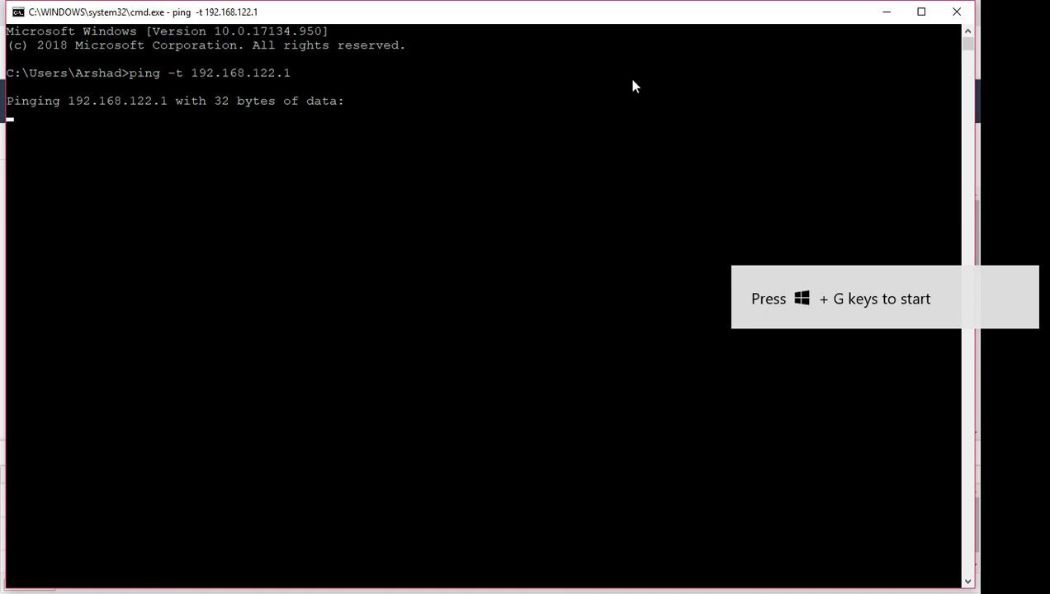
Arrange the Command Prompt and the vSphere browser window side by side.
left_click_drag(829, 24, 980, 419)
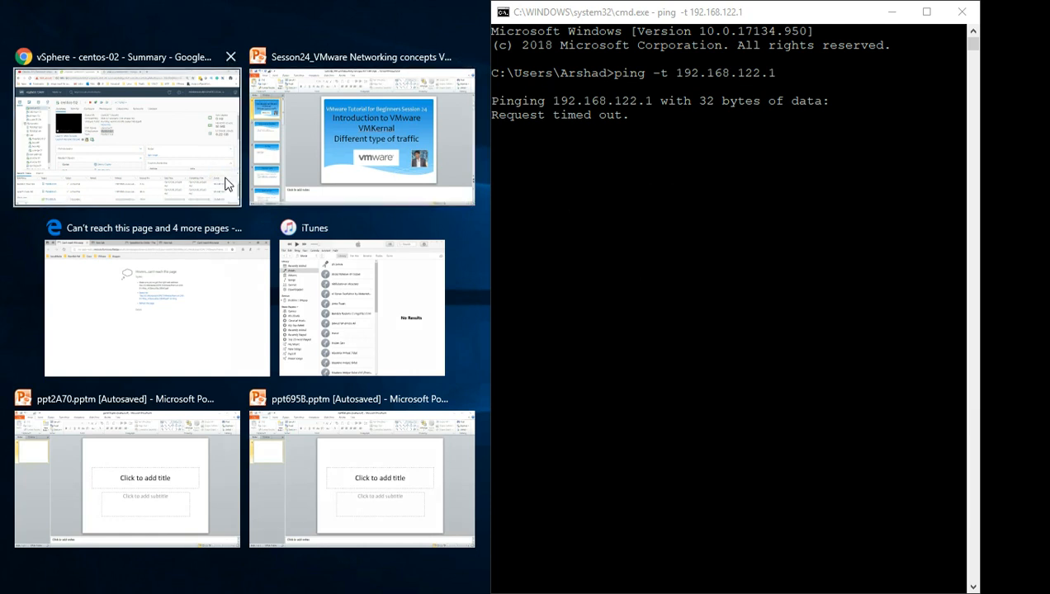
left_click(227, 183)
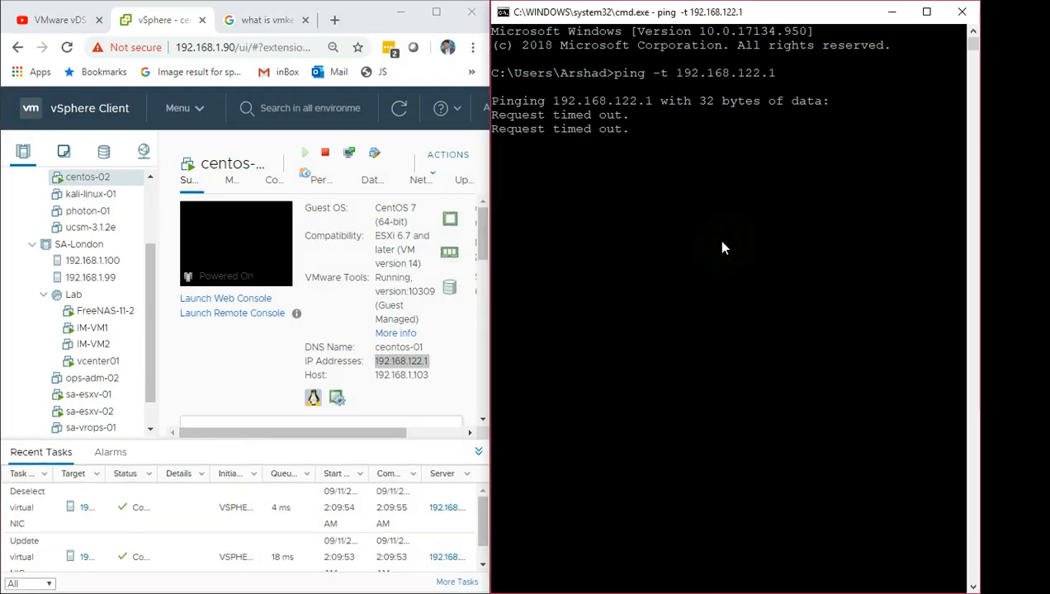
left_click(686, 213)
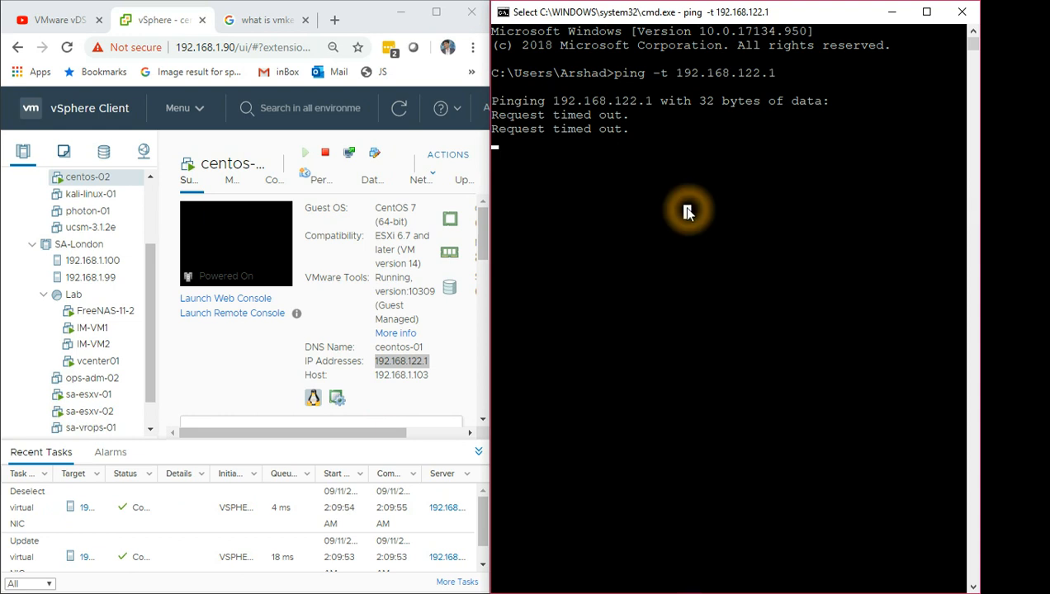
Edit the settings of centos-02 to connect Network adapter 1 to VM Network and save the change.
left_click(267, 280)
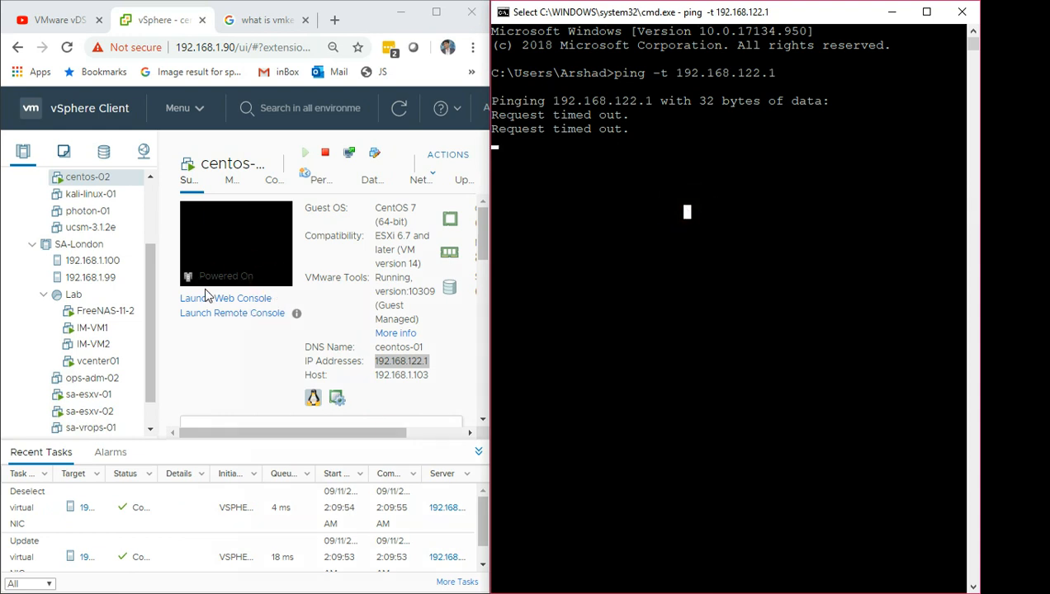
left_click(256, 334)
left_click(90, 180)
right_click(95, 183)
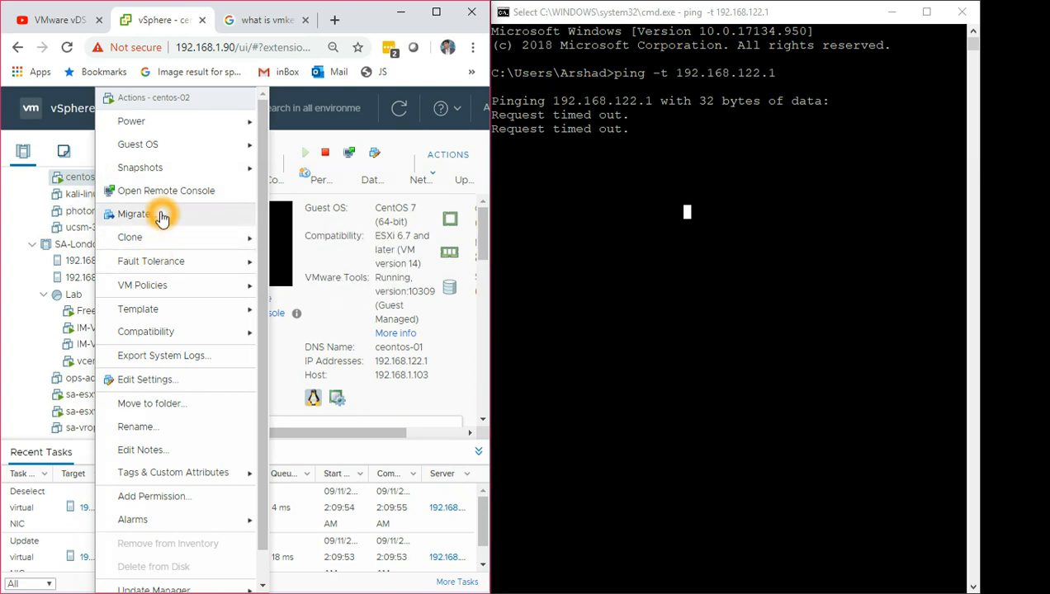
left_click(144, 380)
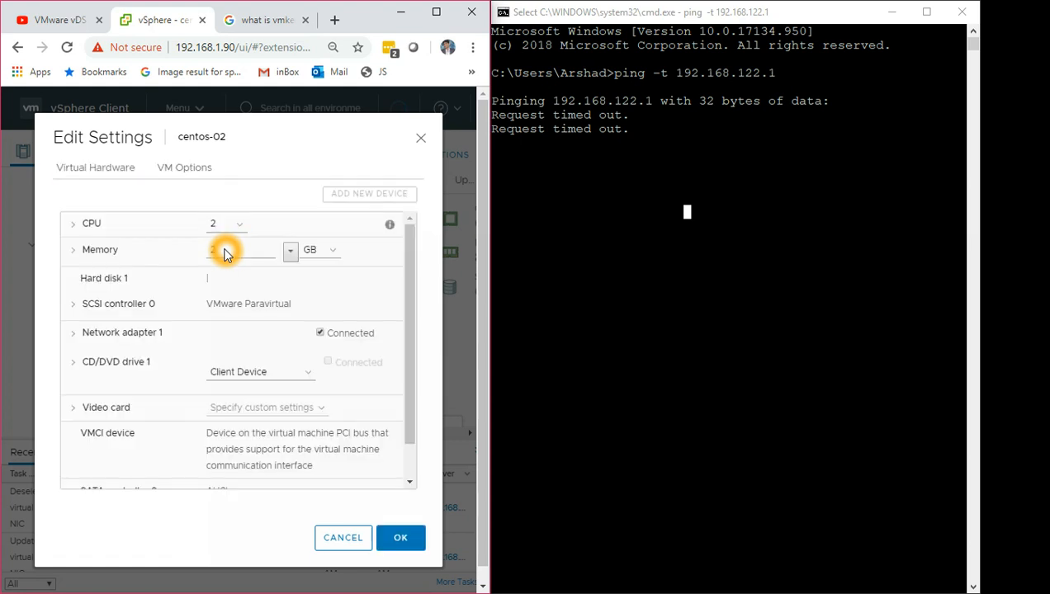
left_click(282, 340)
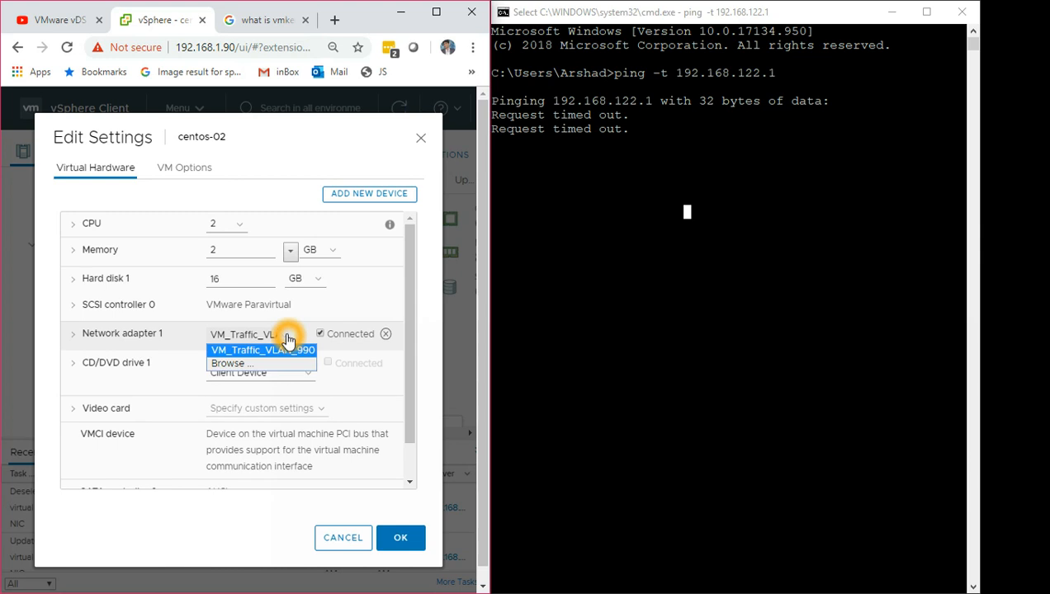
left_click(279, 364)
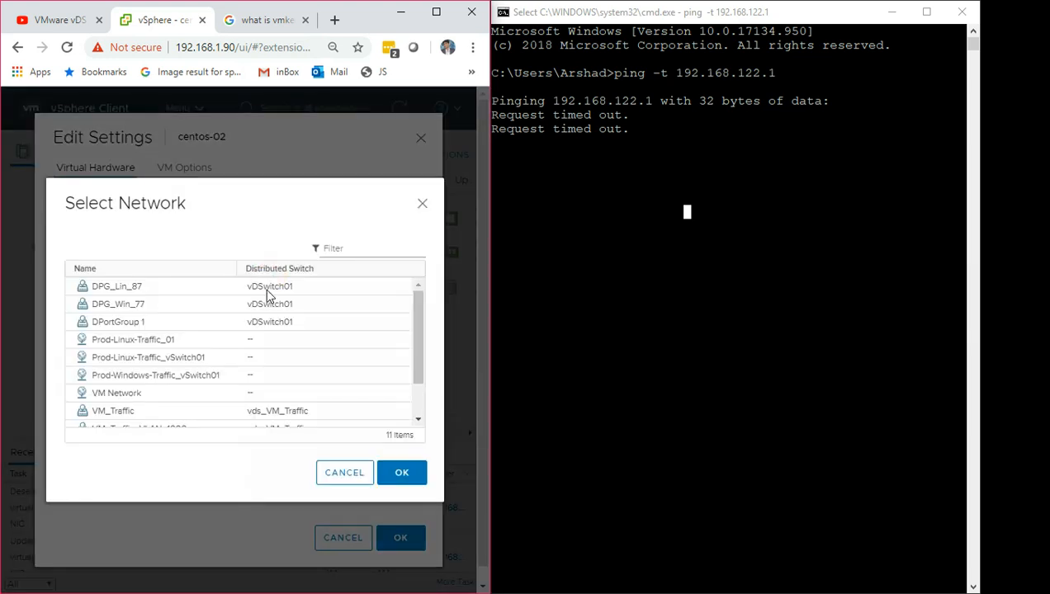
left_click(199, 405)
left_click_drag(417, 330, 416, 381)
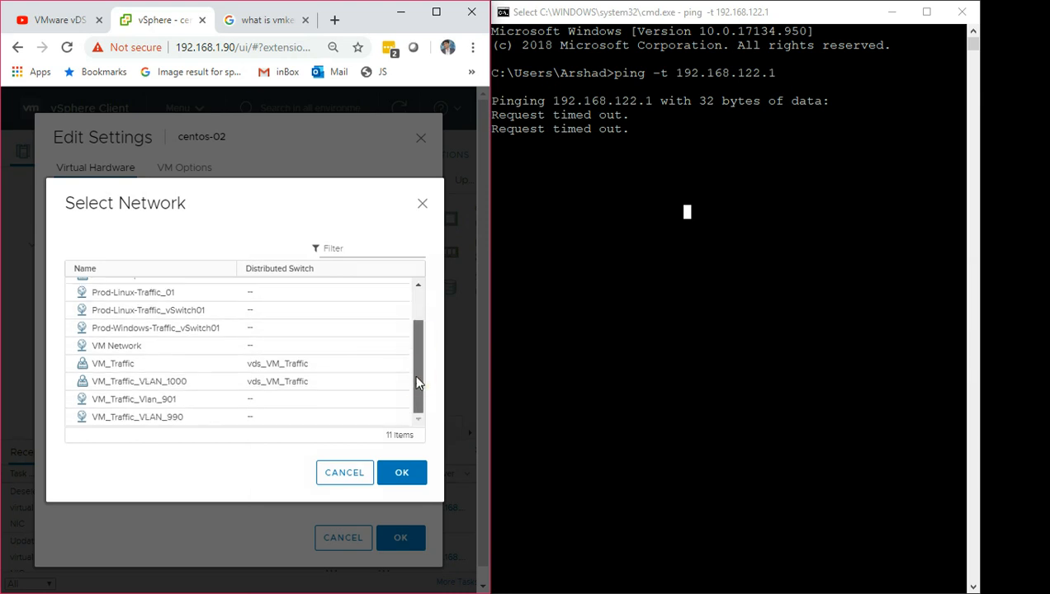
left_click(182, 346)
left_click(400, 474)
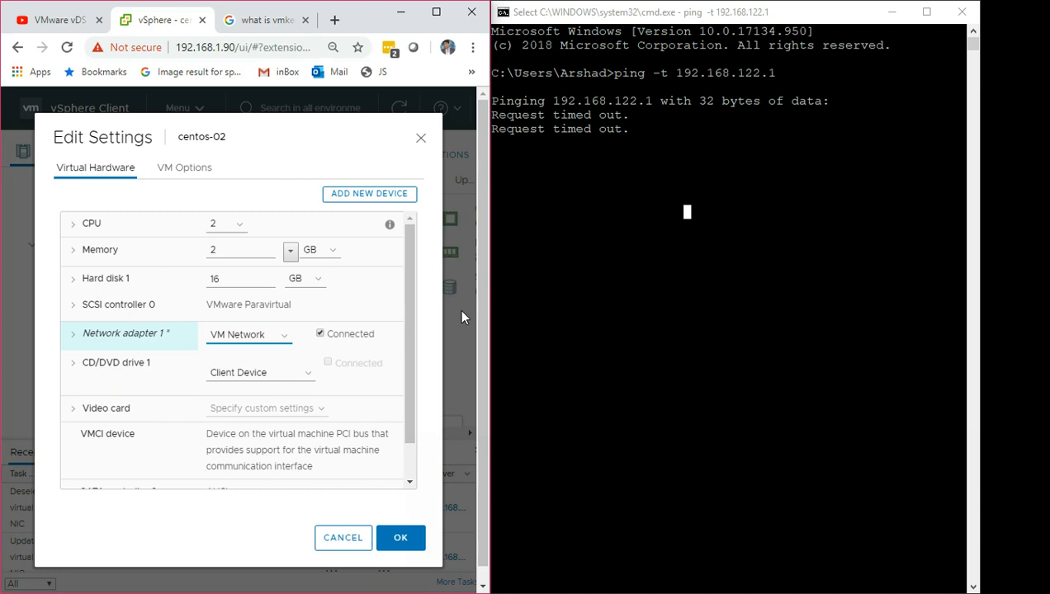
left_click(401, 537)
Maximize the vSphere browser window, show all IP addresses of centos-02 and select 192.168.1.130.
left_click(579, 269)
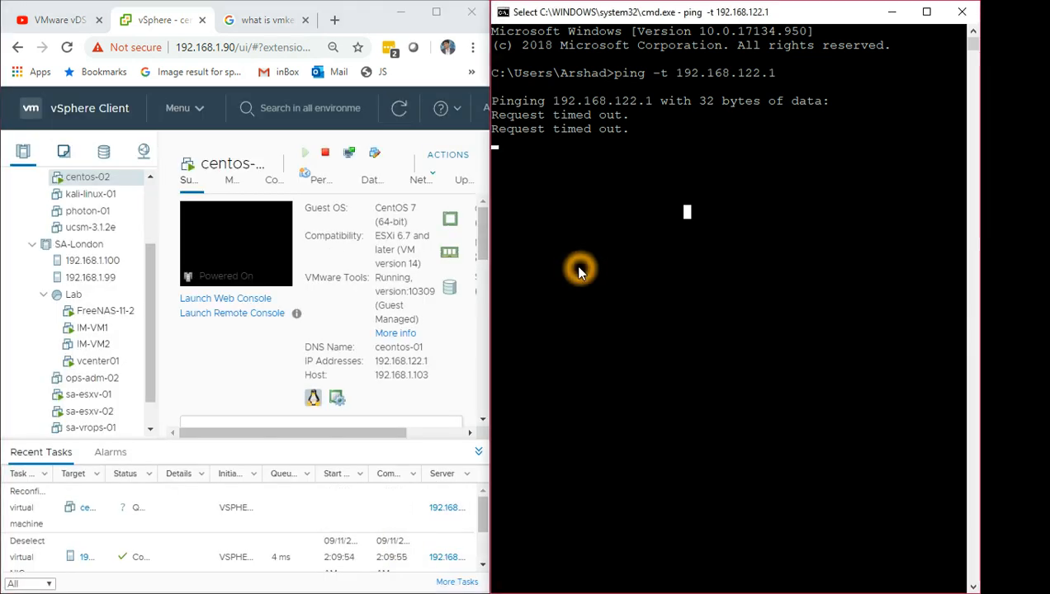
left_click(189, 187)
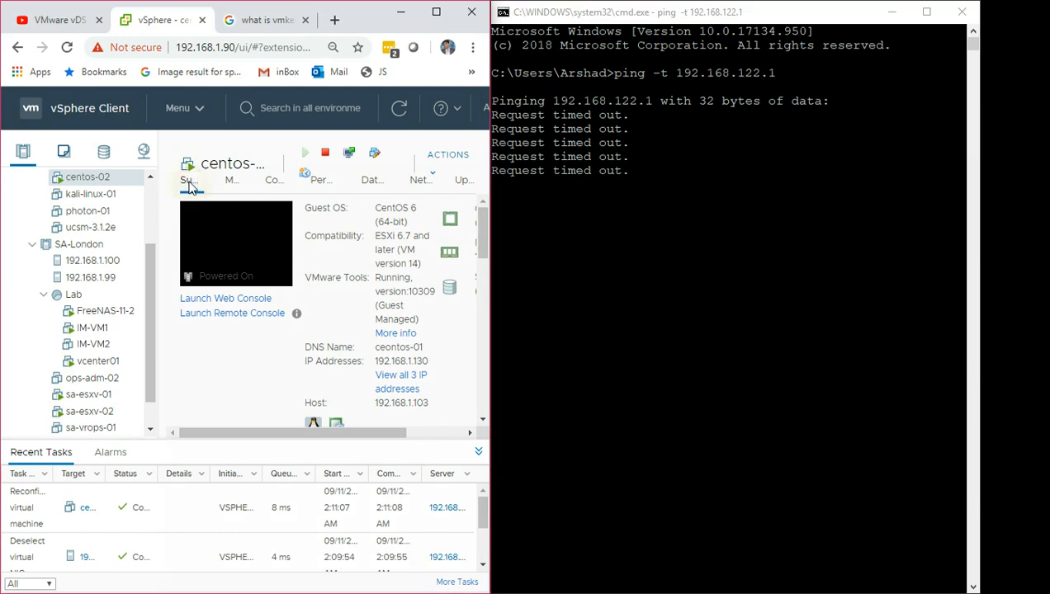
left_click(892, 12)
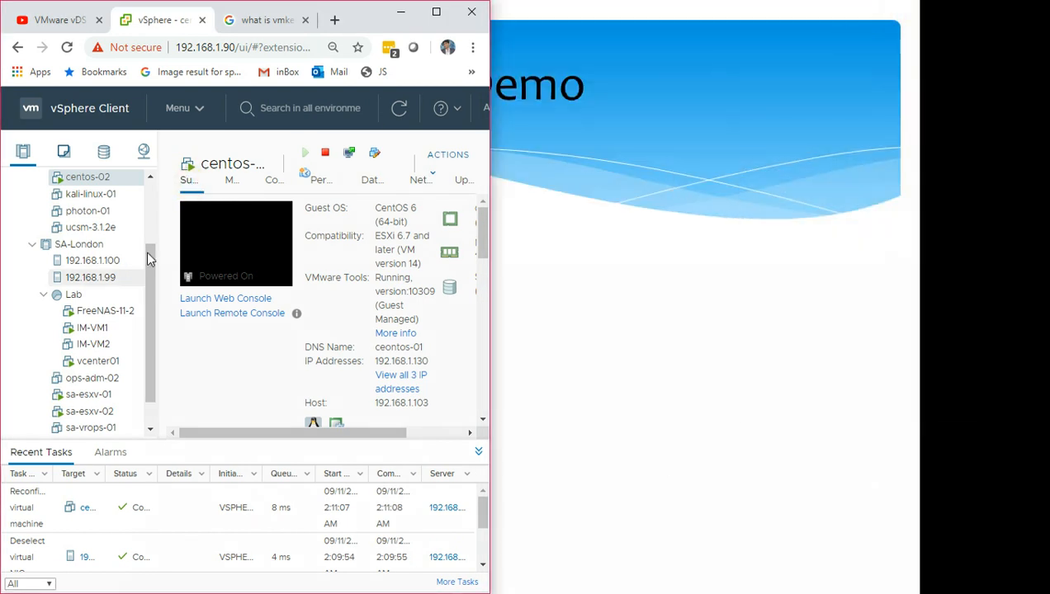
left_click(435, 12)
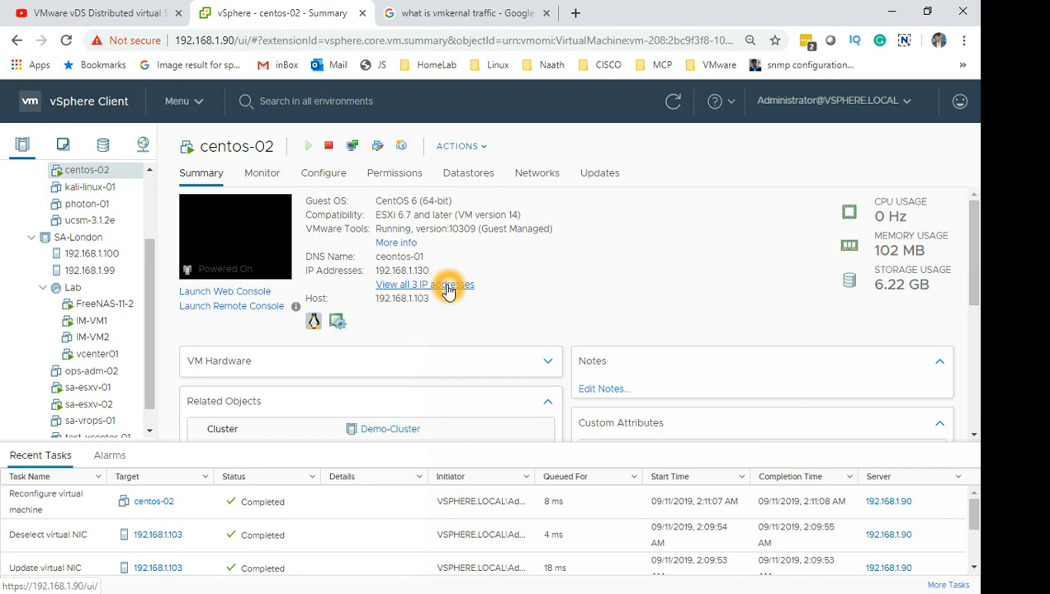
left_click(446, 284)
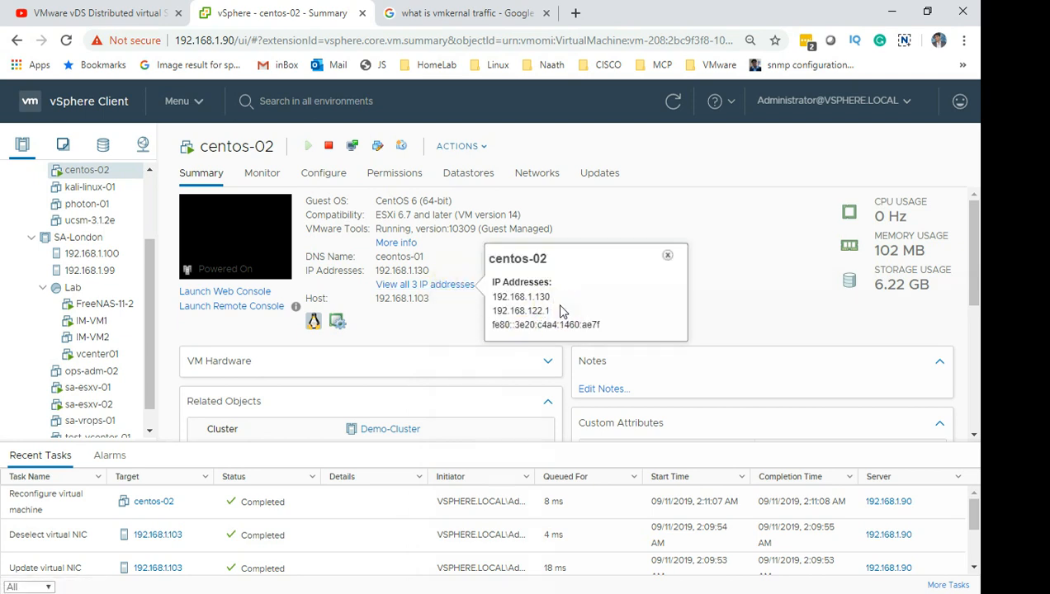
left_click_drag(549, 297, 493, 297)
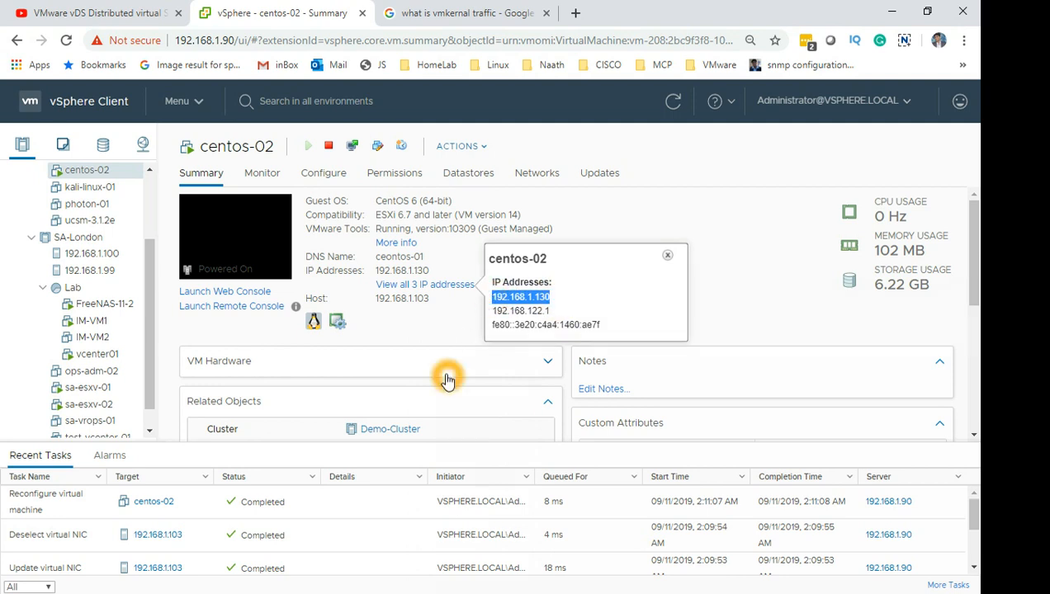
left_click(754, 285)
left_click(929, 249)
Switch to the Command Prompt and stop the continuous ping to 192.168.122.1.
key("alt+Tab")
left_click(671, 262)
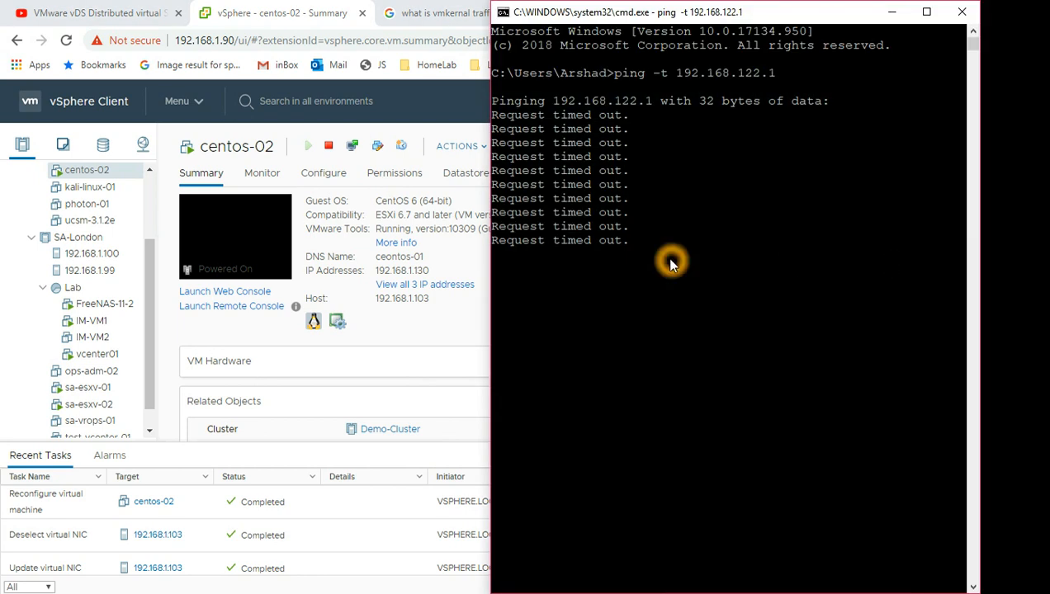
key("ctrl+c")
key("Return")
key("Return")
key("Return")
key("Return")
key("Return")
key("Return")
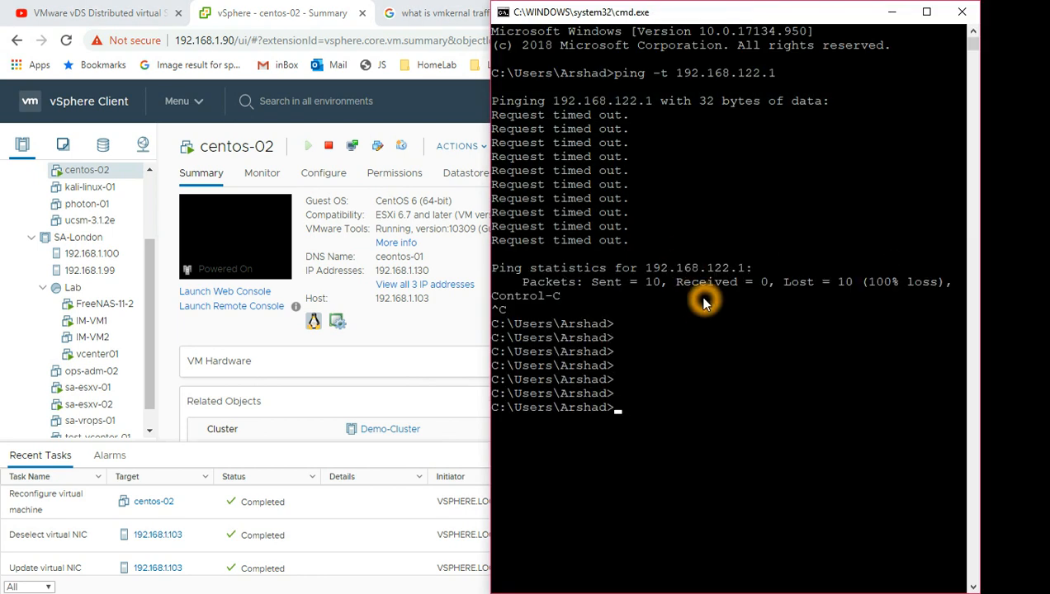
Ping centos-02 with ping 192.168.1.130, and start a continuous ping with ping 192.168.1.130 -t.
type("ping 192.168.1.130")
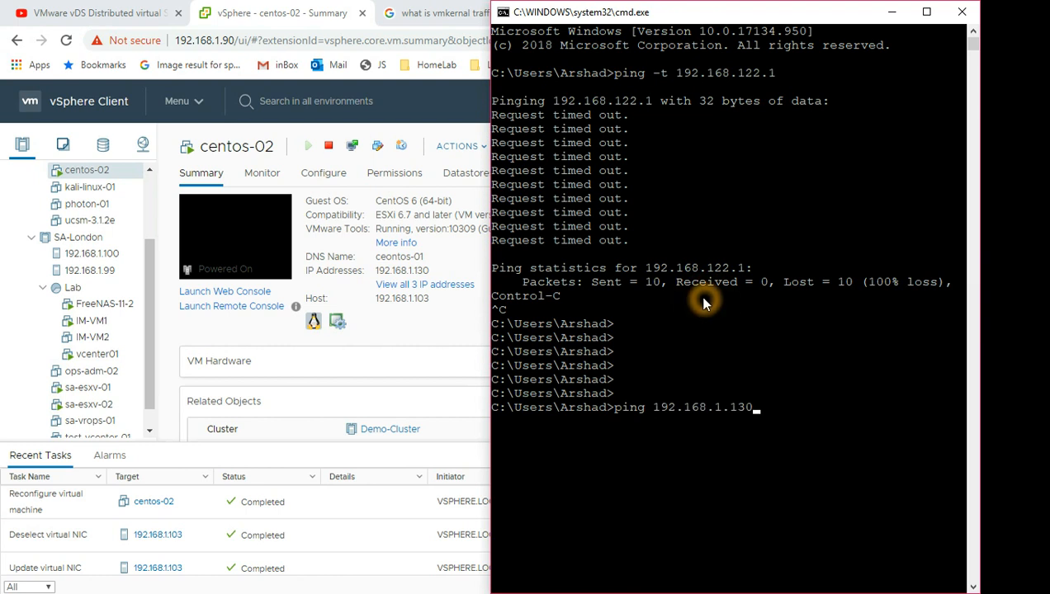
key("Return")
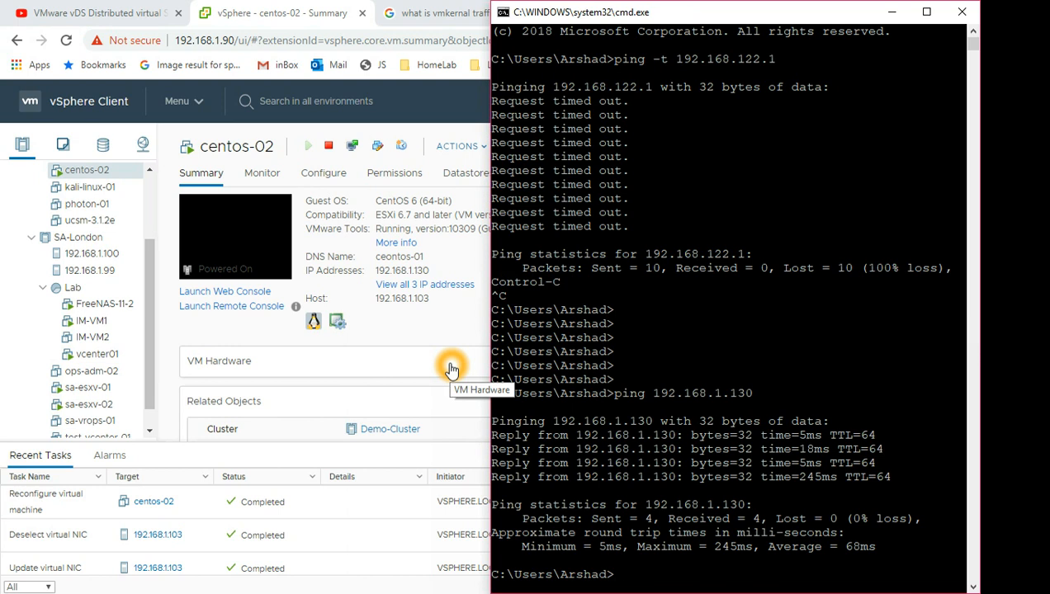
key("Up")
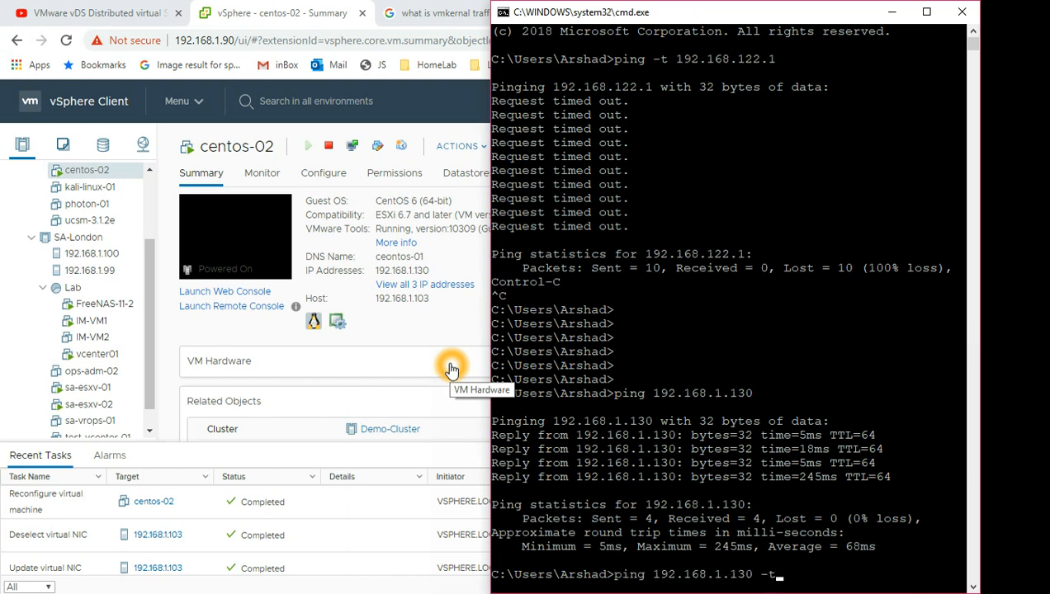
type("-t")
key("Return")
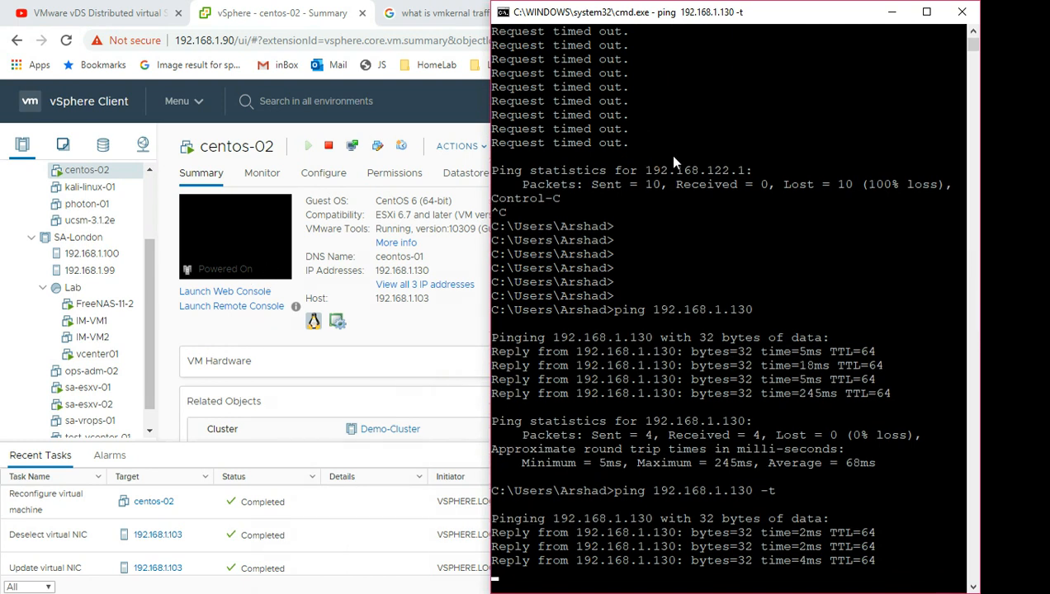
left_click(724, 150)
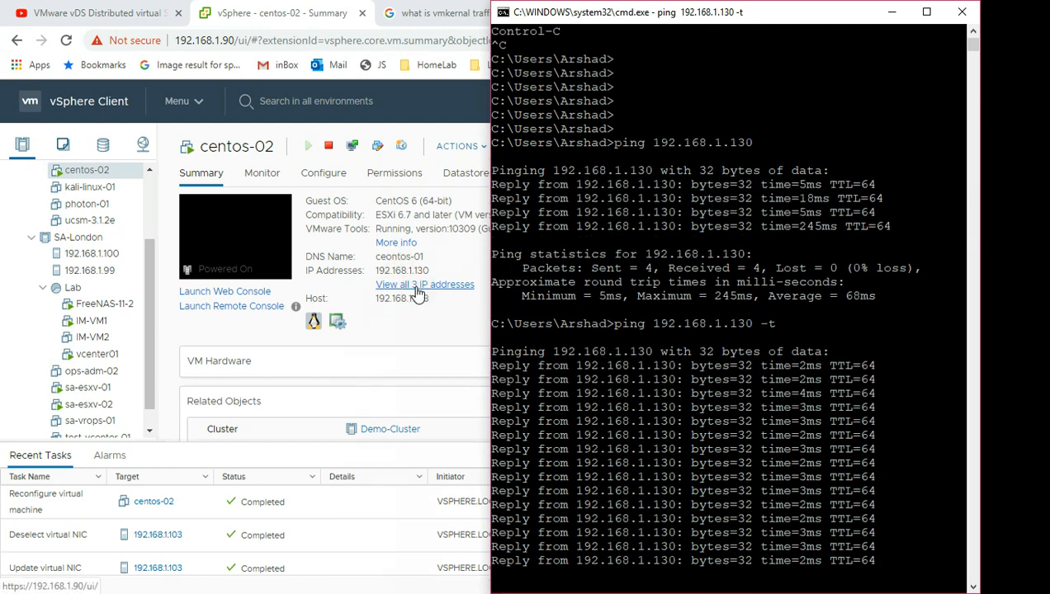
Try to migrate centos-02 in vSphere by changing only its compute resource, with host 192.168.1.104 as the destination.
left_click(339, 241)
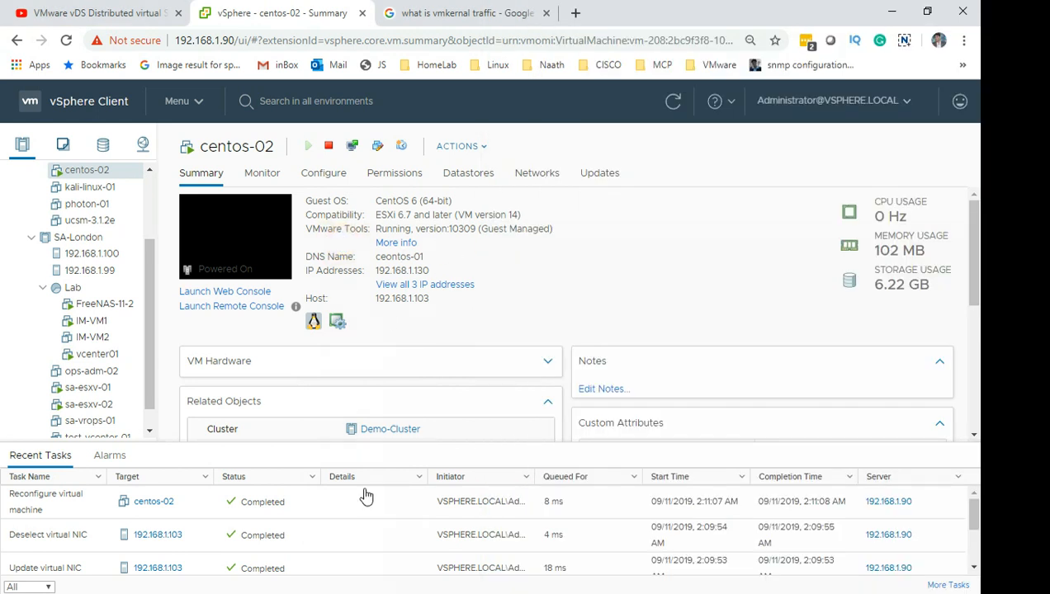
right_click(82, 170)
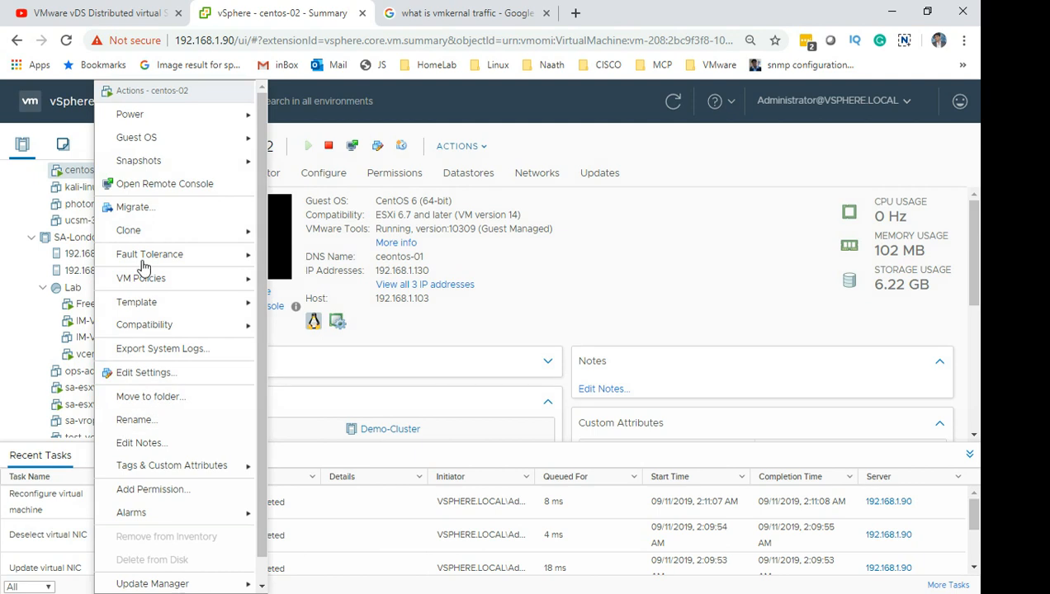
left_click(139, 208)
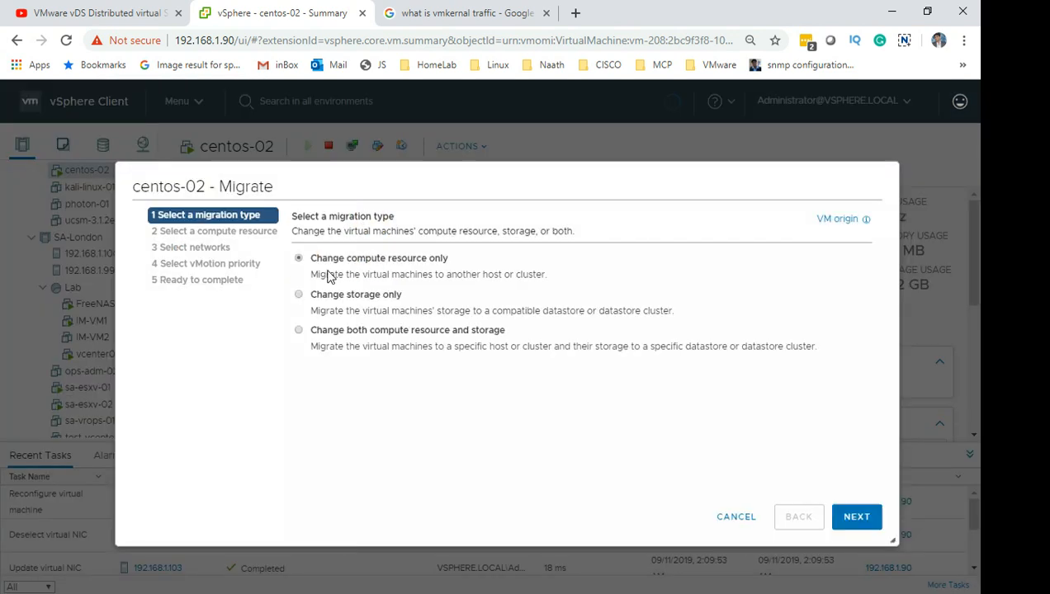
left_click(873, 517)
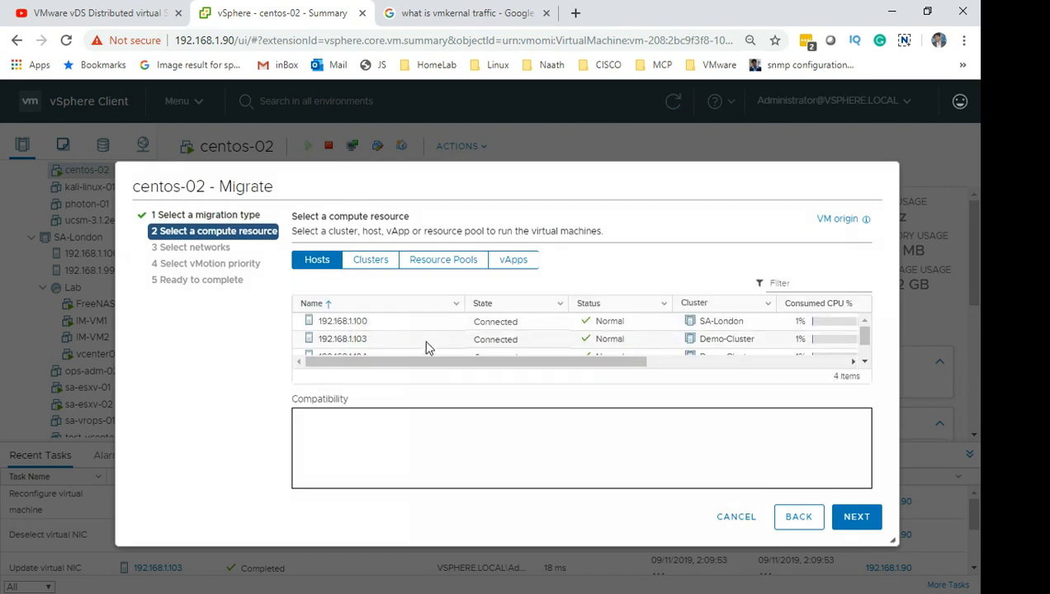
scroll(421, 350, "down", 2)
left_click(367, 328)
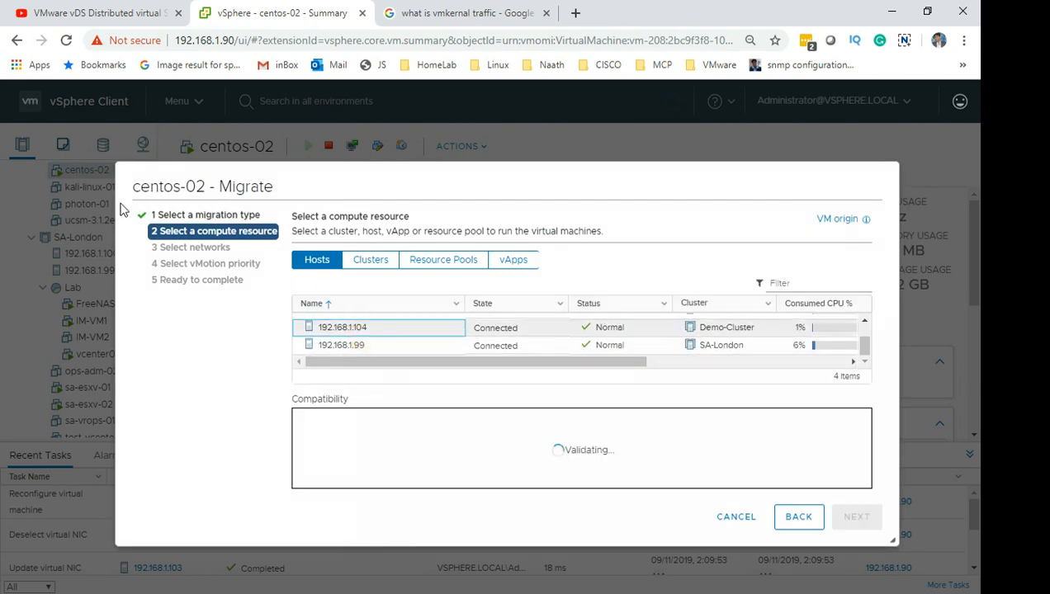
left_click(684, 477)
left_click(656, 473)
left_click(587, 472)
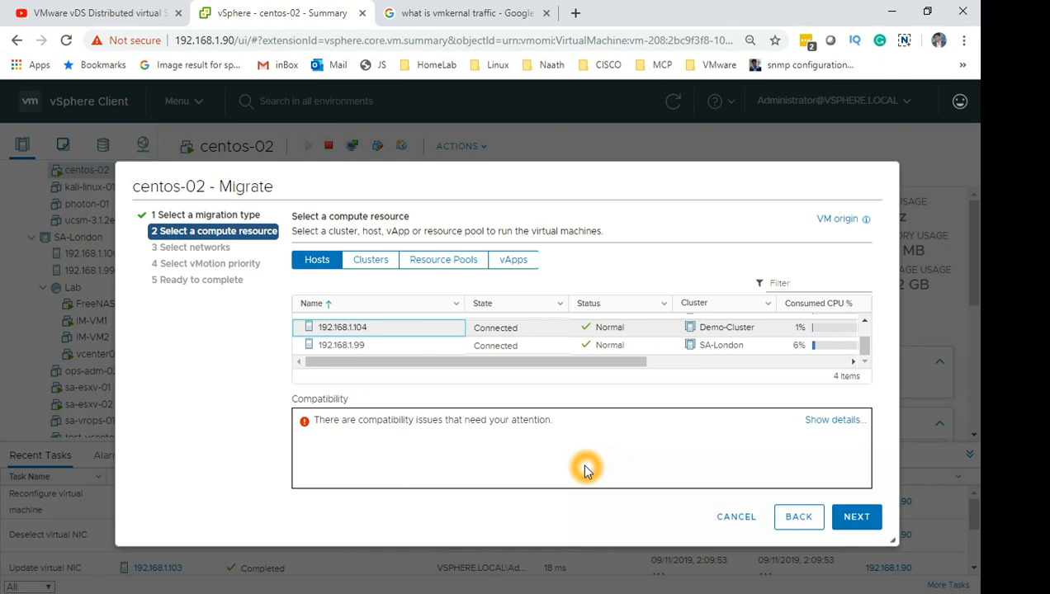
Examine the details of the compatibility issues for migrating centos-02 to host 192.168.1.104, and cancel the migration.
left_click(825, 422)
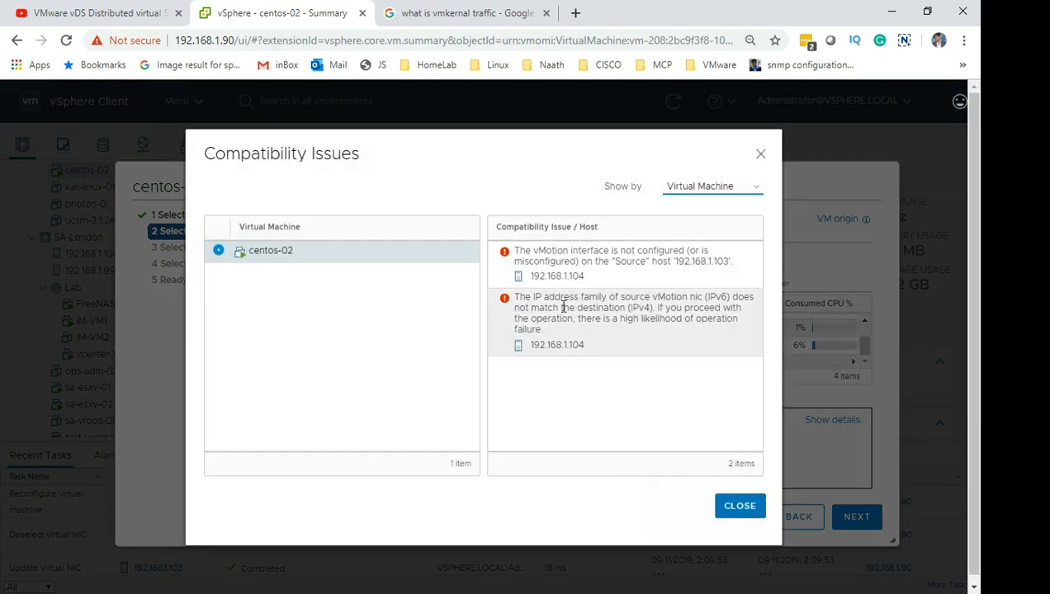
left_click(561, 256)
left_click(562, 283)
left_click(570, 275)
left_click(608, 274)
left_click(696, 272)
left_click(671, 265)
left_click(677, 265)
left_click_drag(678, 265, 731, 265)
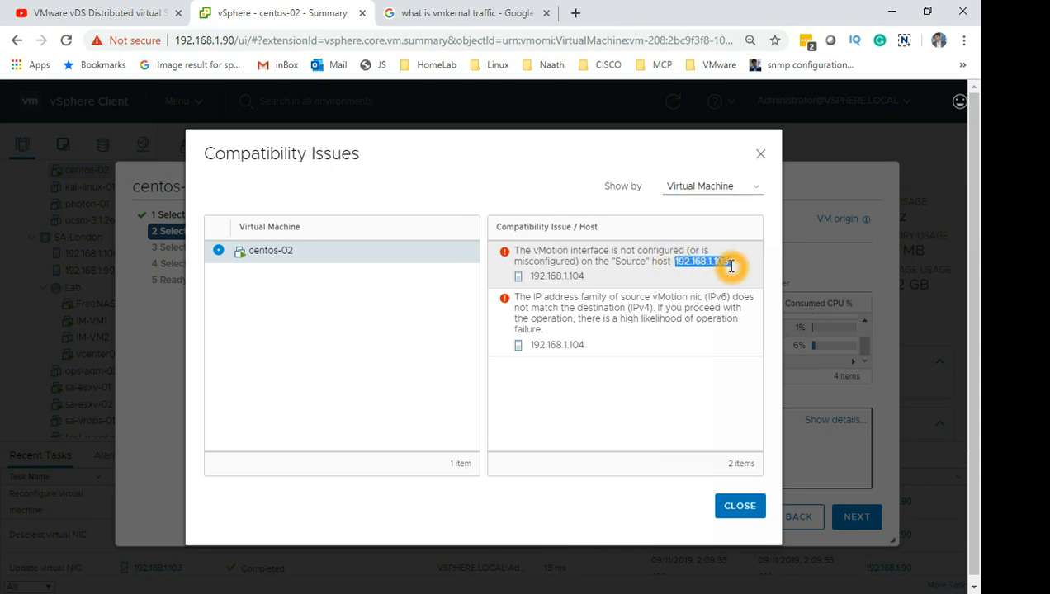
left_click(720, 267)
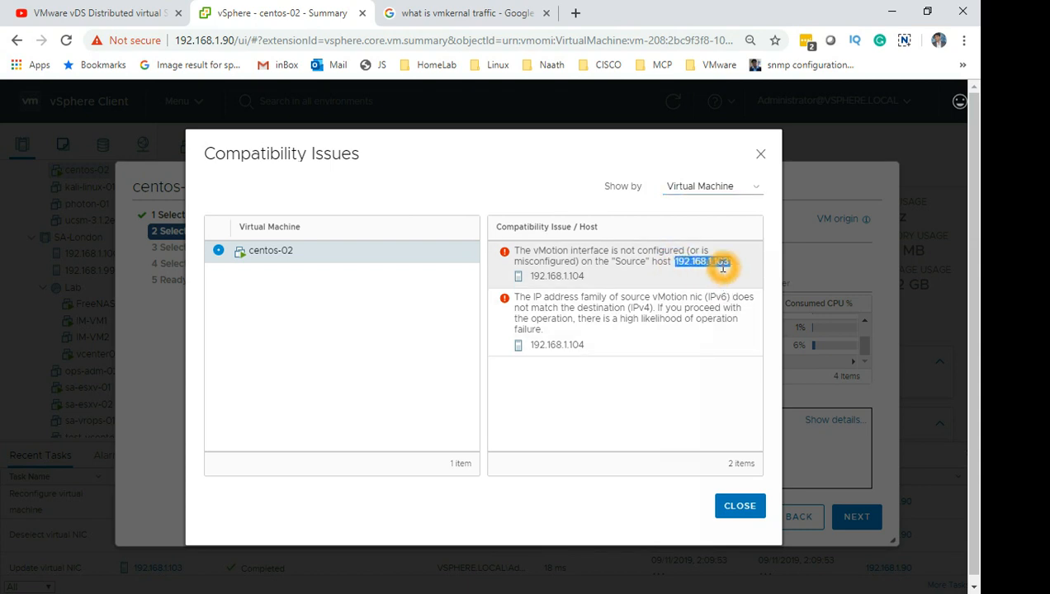
left_click_drag(529, 274, 591, 275)
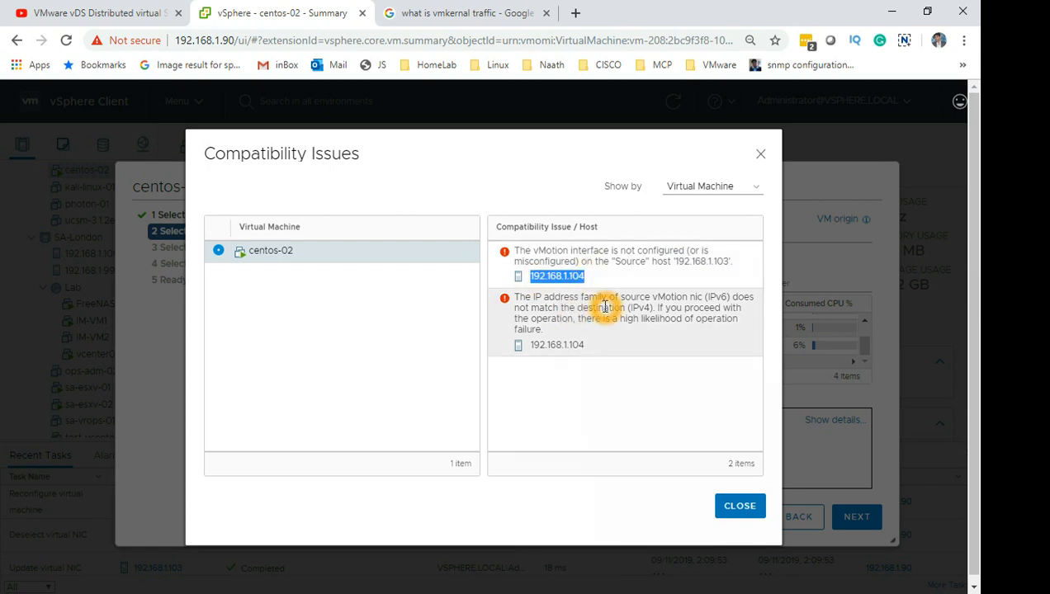
left_click(740, 512)
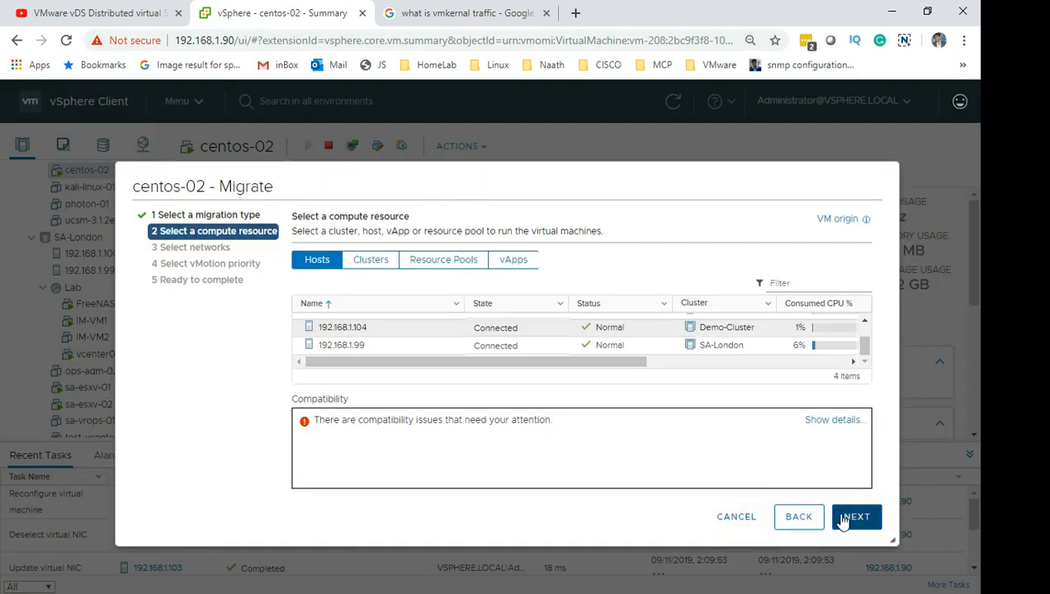
left_click(737, 519)
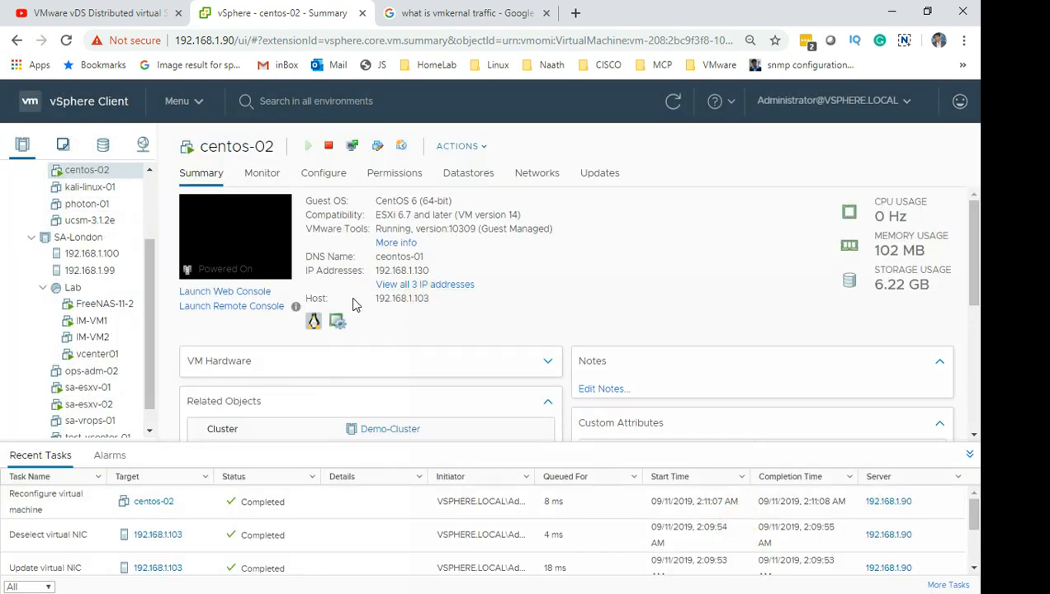
Select host 192.168.1.103 in Demo-Cluster and view its list of virtual machines.
left_click(403, 300)
left_click(403, 303)
left_click_drag(150, 274, 154, 208)
left_click(107, 214)
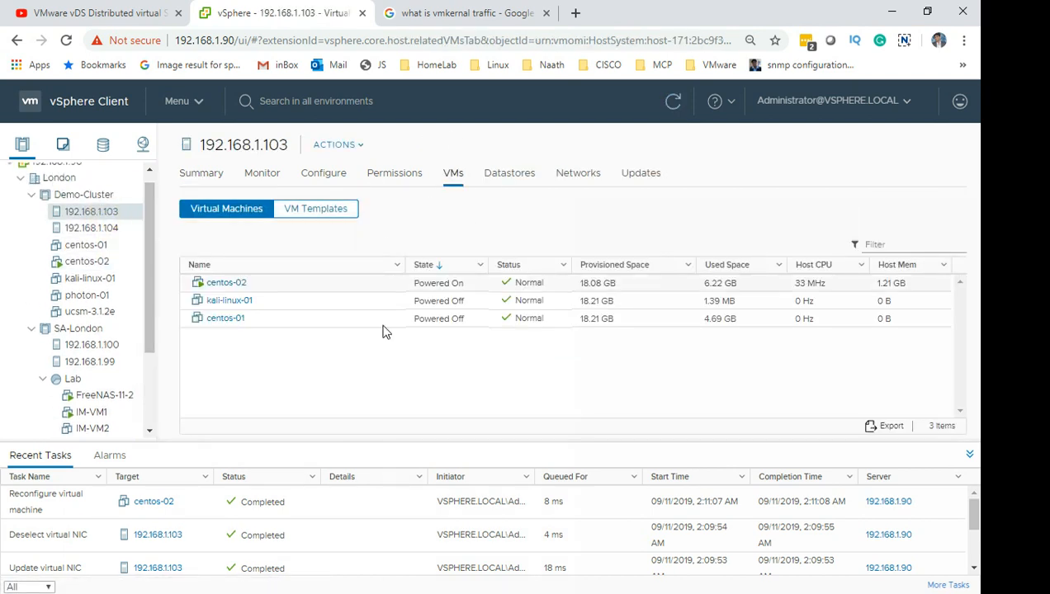
left_click(401, 234)
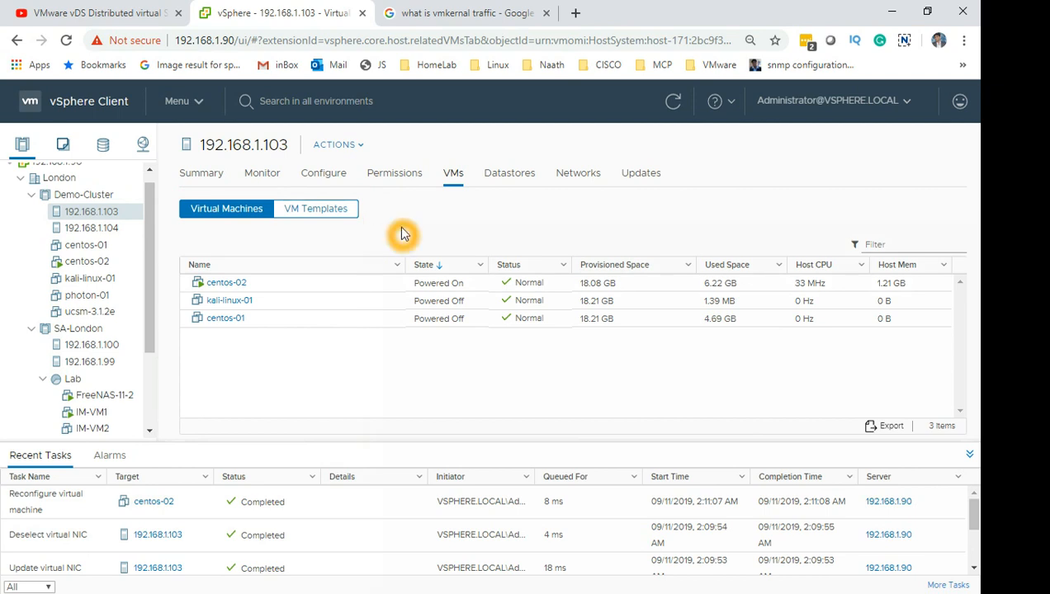
left_click(277, 281)
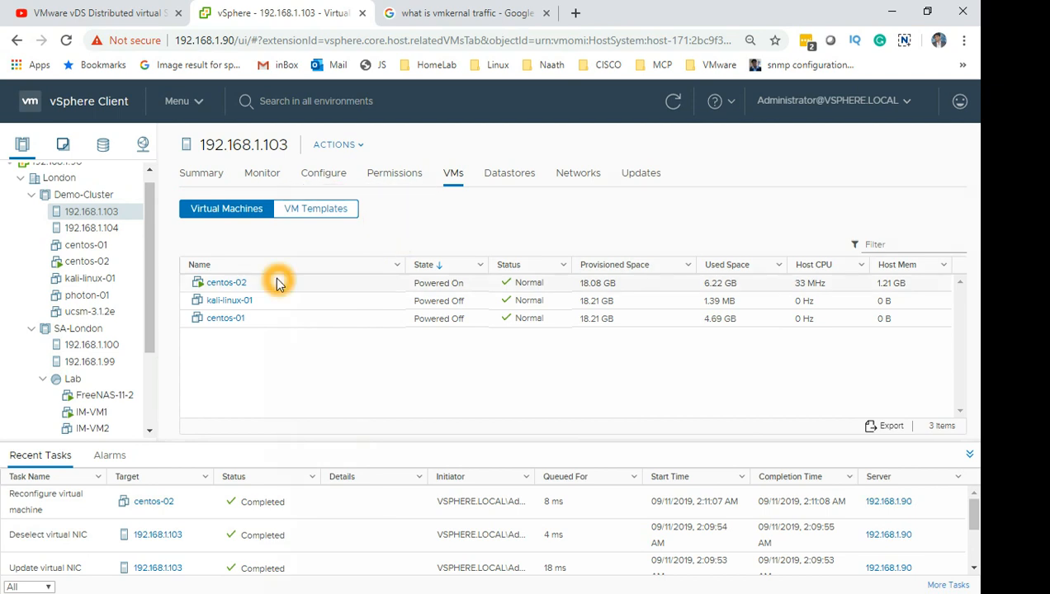
Enable the vMotion service on host 192.168.1.103's management VMkernel adapter vmk0.
left_click(324, 175)
left_click(398, 284)
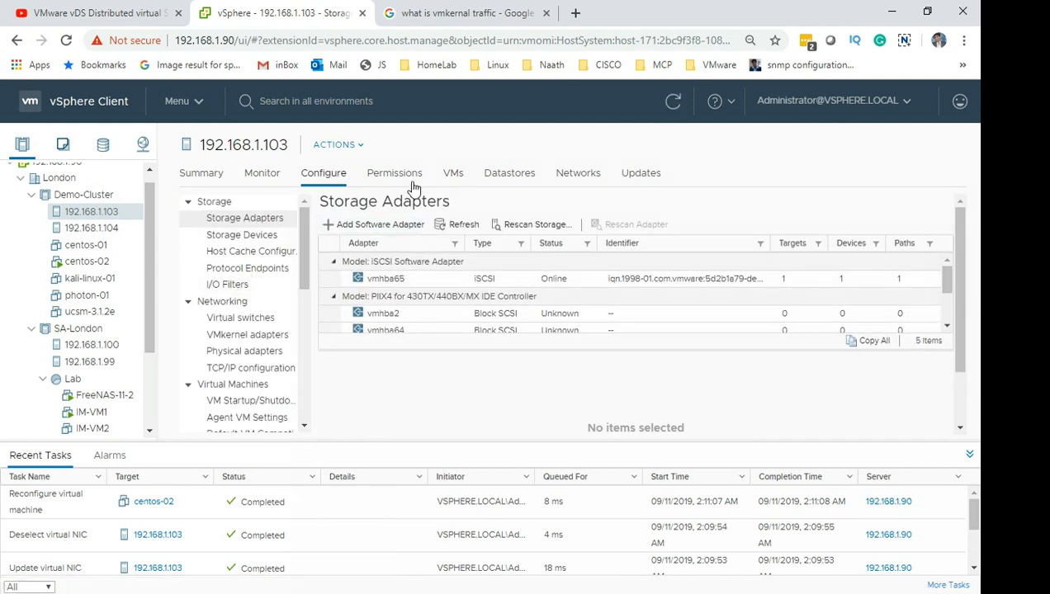
left_click(260, 334)
left_click(450, 263)
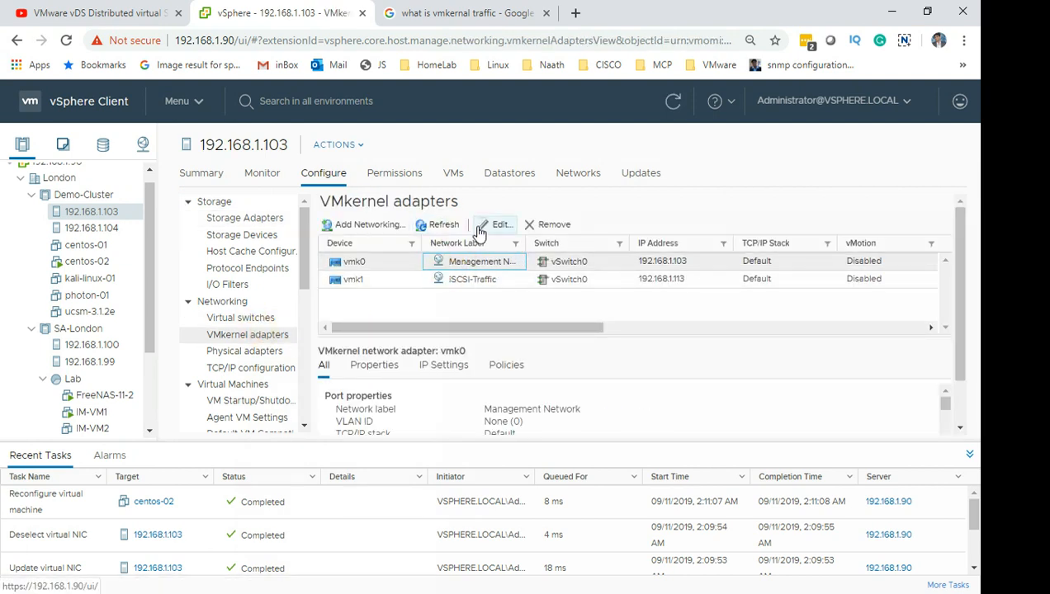
left_click(498, 225)
left_click(505, 298)
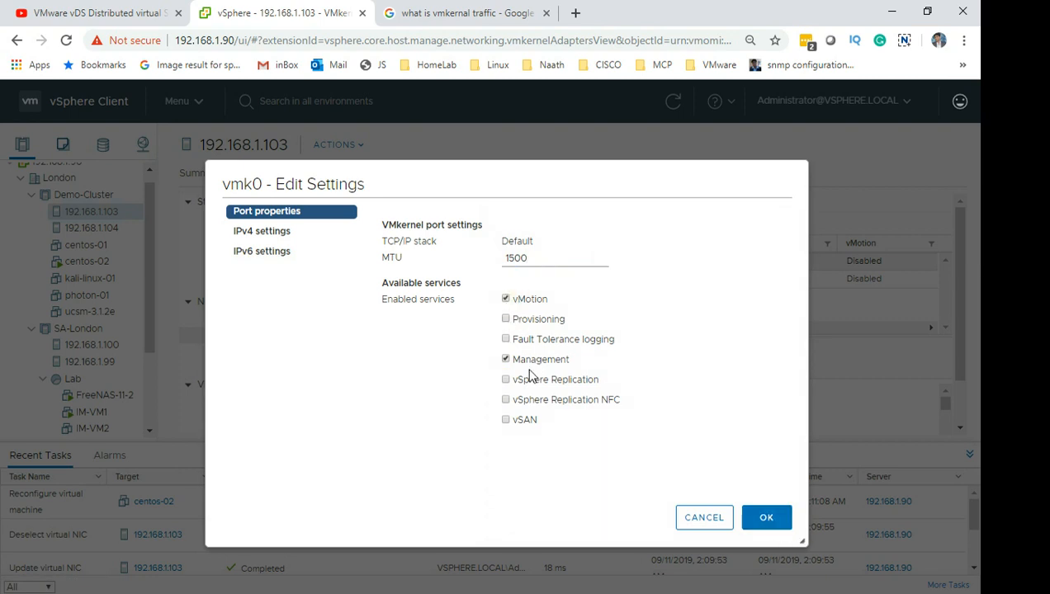
left_click(776, 524)
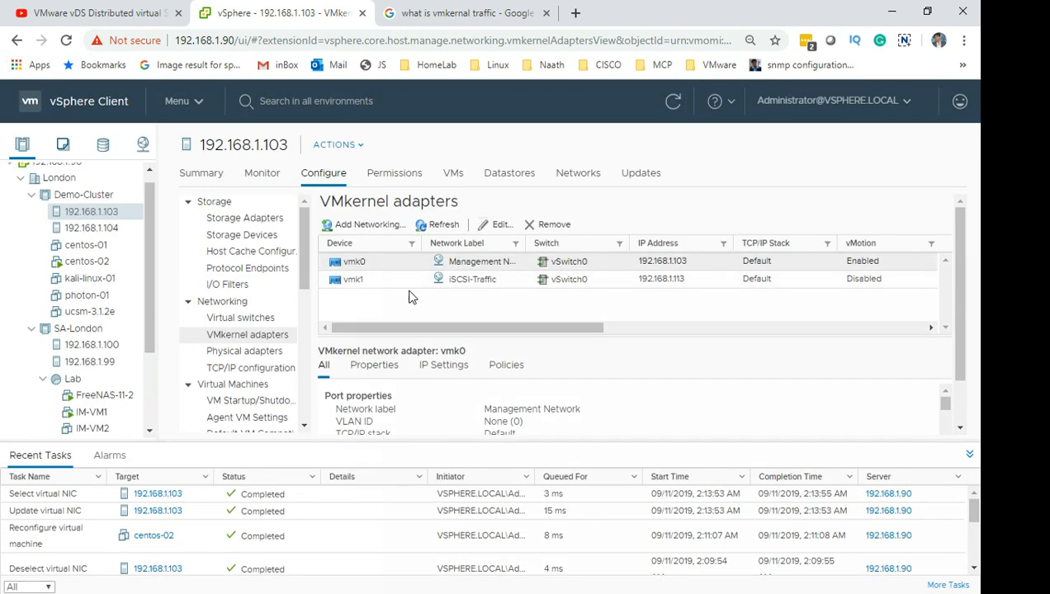
Examine the iSCSI-Traffic VMkernel adapter vmk1 on host 192.168.1.103, including its IP address and network label.
left_click(463, 279)
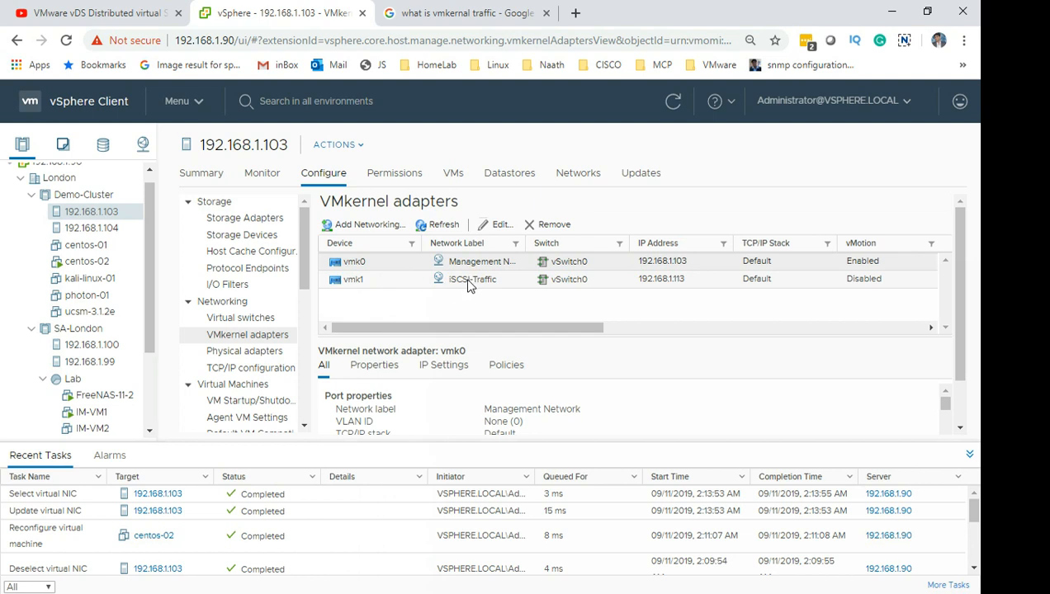
left_click(478, 286)
left_click(638, 281)
left_click(665, 282)
left_click(673, 285)
left_click(663, 278)
left_click(652, 287)
left_click(513, 298)
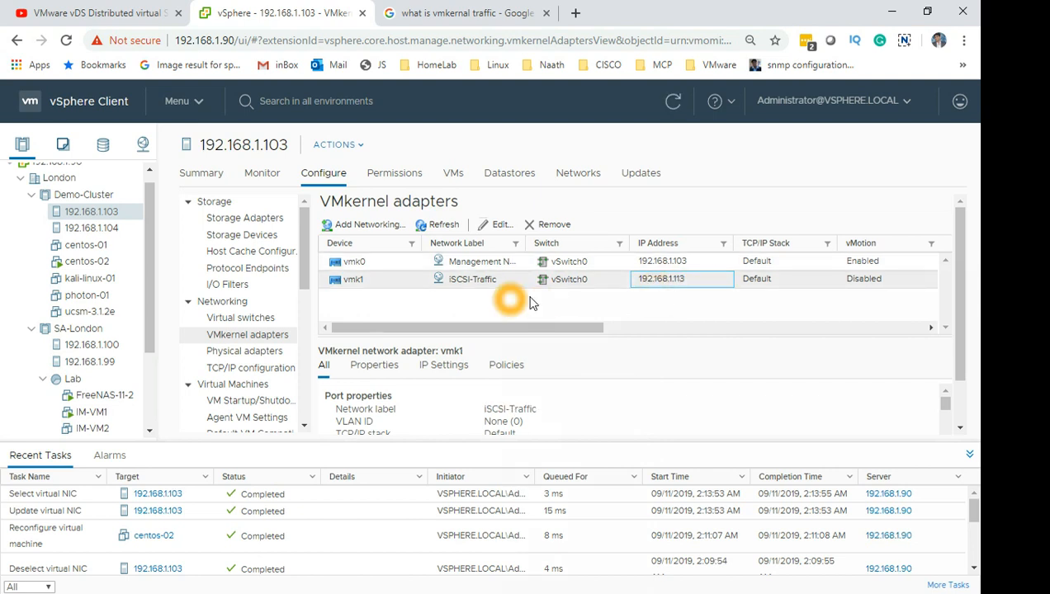
left_click(490, 284)
left_click(454, 294)
left_click(435, 284)
left_click(386, 286)
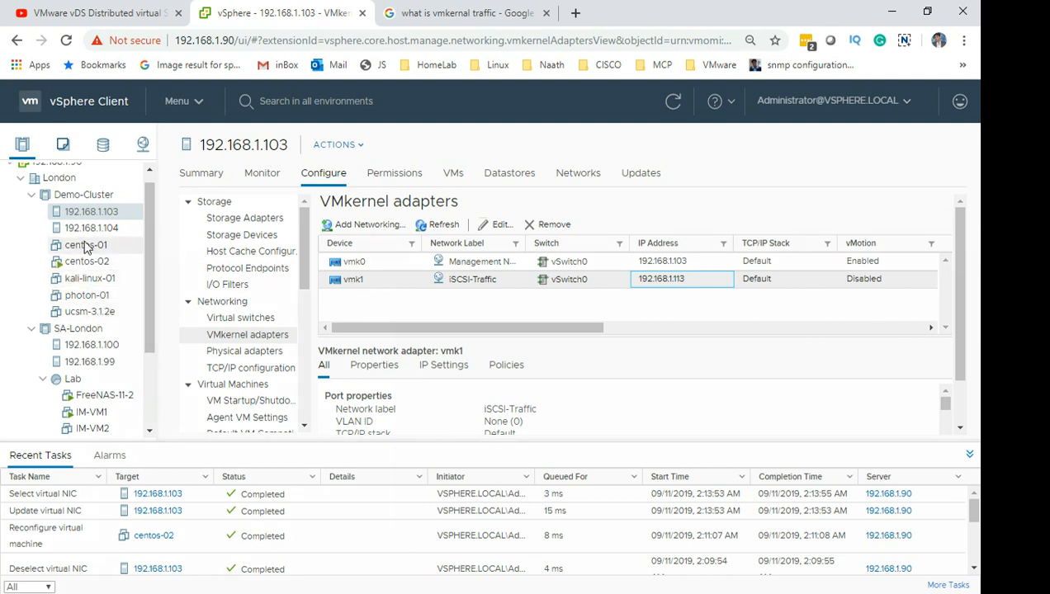
Start migrating centos-02 by changing only its compute resource, with host 192.168.1.104 in Demo-Cluster as the destination.
left_click(98, 265)
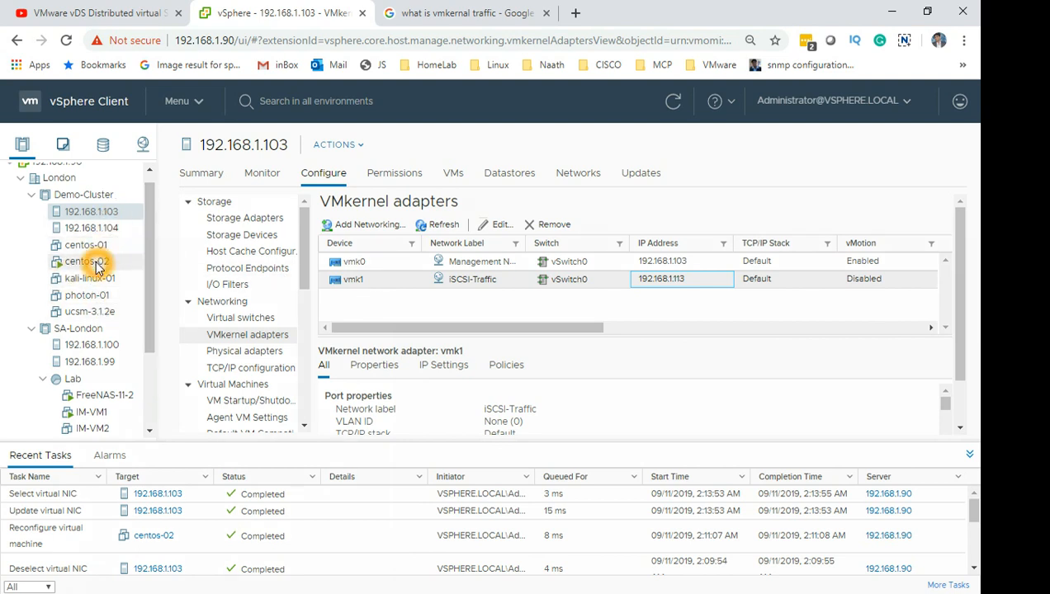
left_click(153, 216)
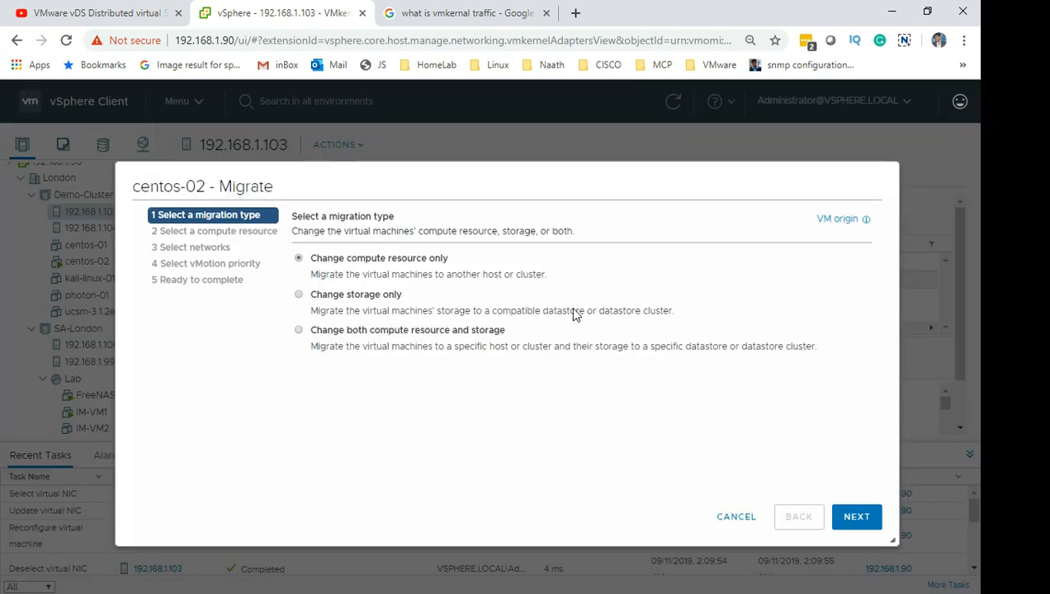
left_click(859, 518)
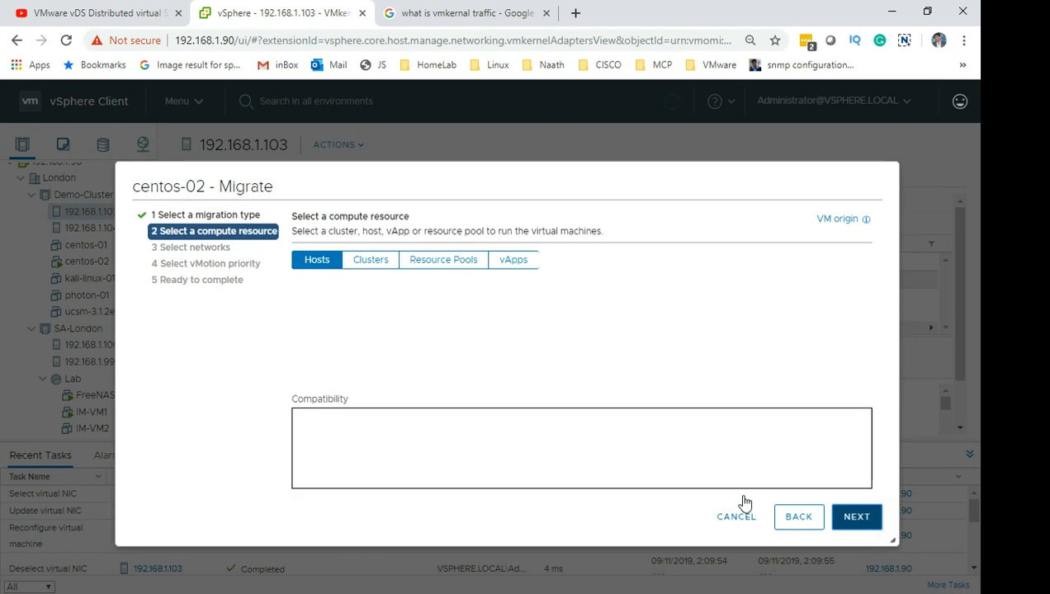
scroll(389, 340, "down", 2)
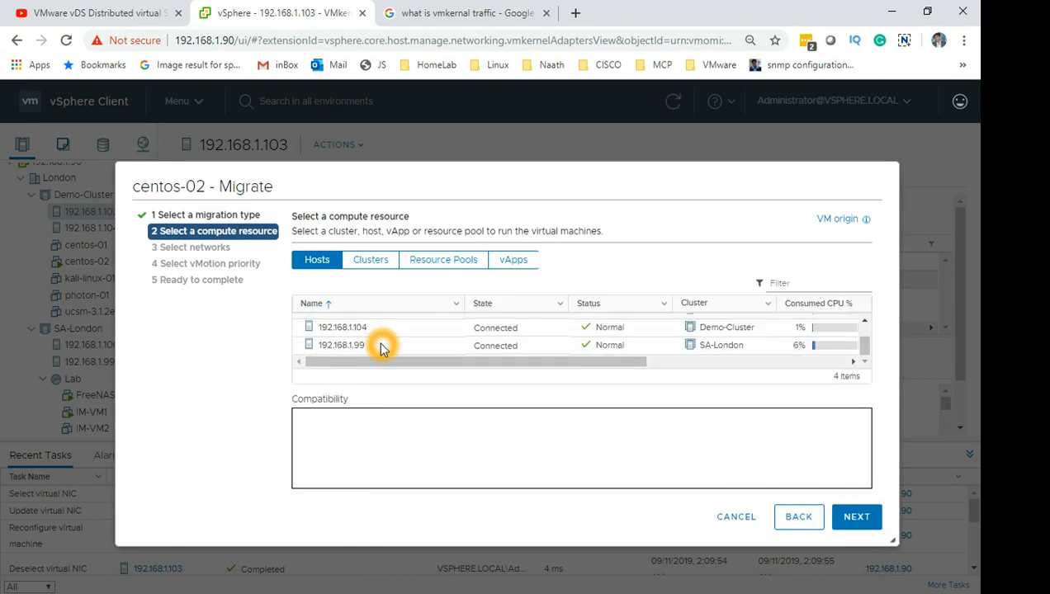
left_click_drag(248, 183, 330, 155)
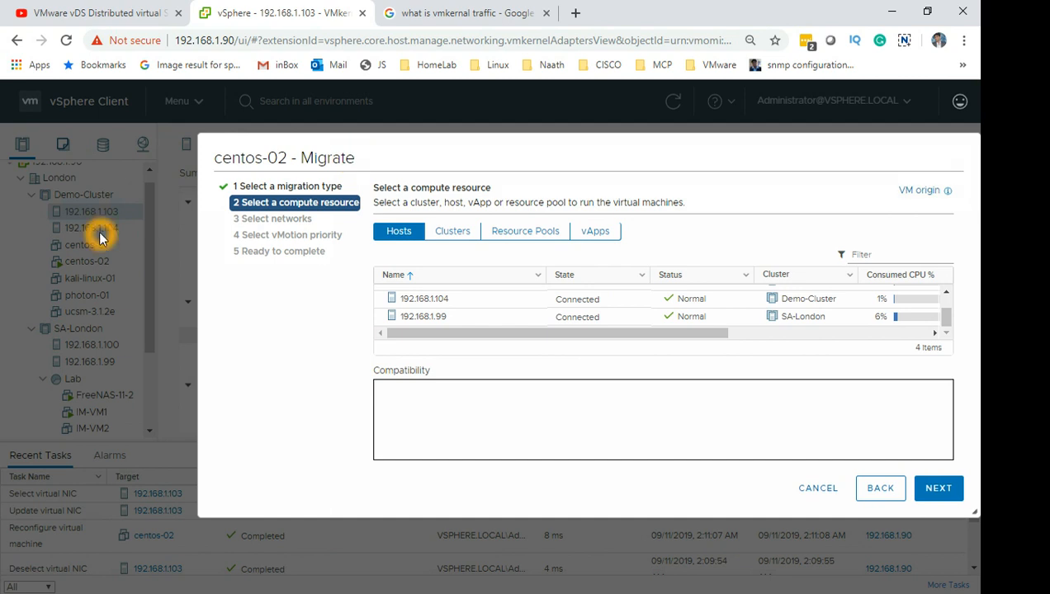
left_click(437, 298)
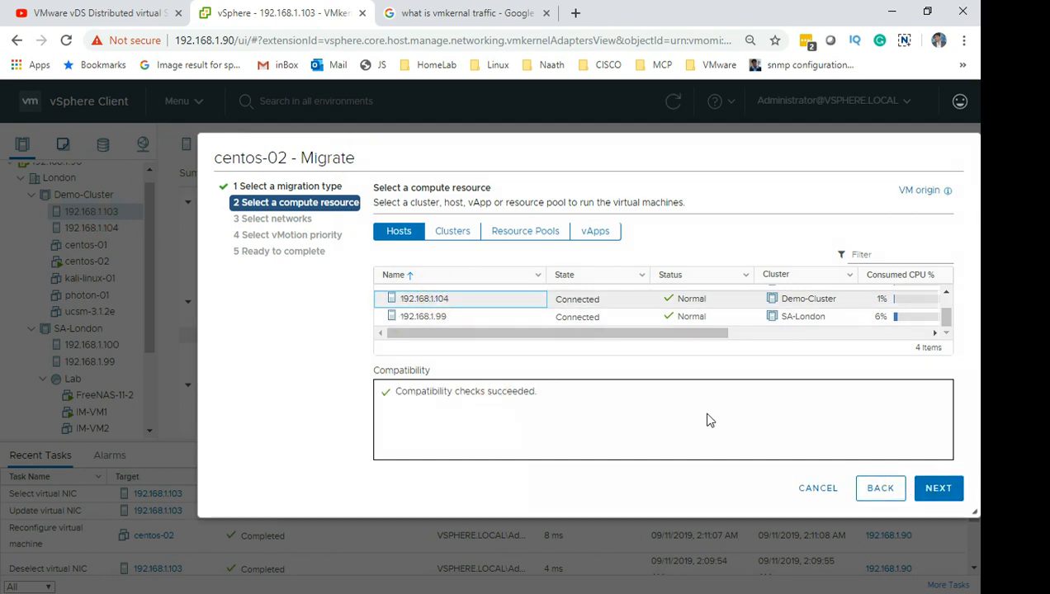
Keep VM Network and high vMotion priority for centos-02, check the continuous ping window, and start the migration.
left_click(937, 488)
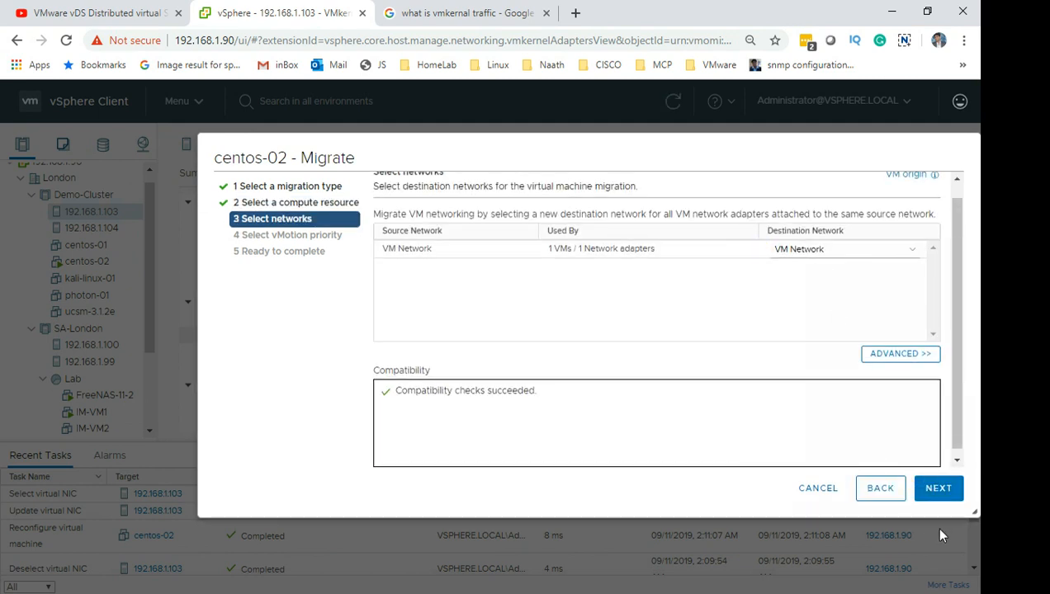
left_click(941, 488)
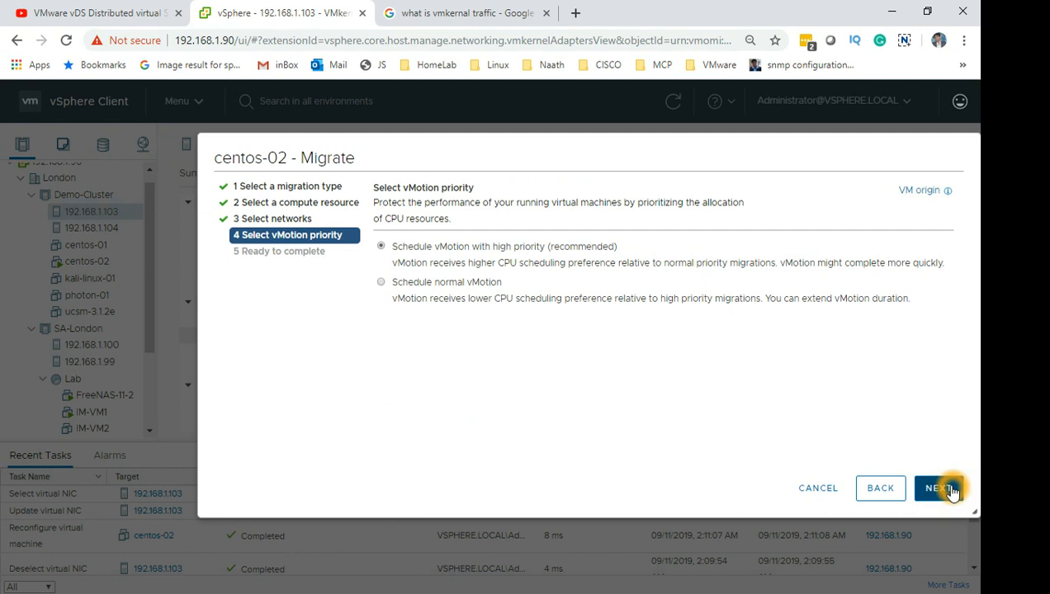
left_click(941, 492)
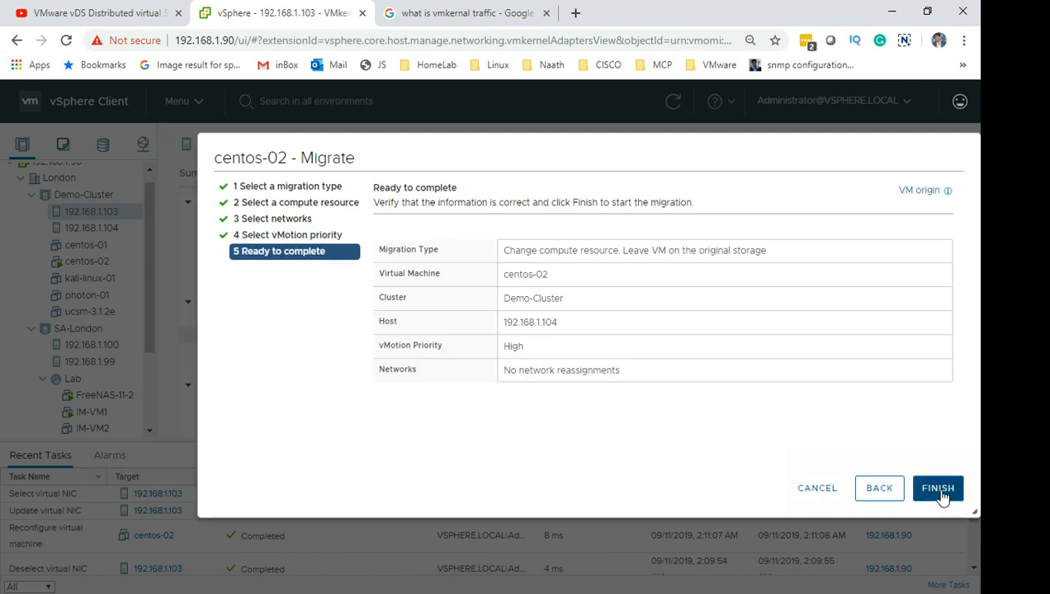
key("alt+Tab")
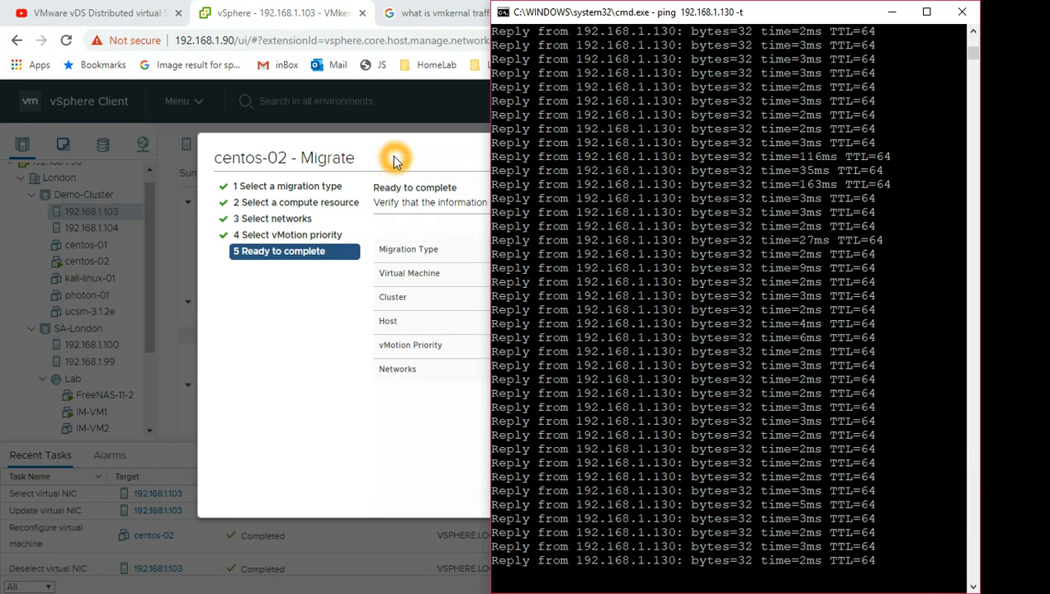
left_click_drag(715, 19, 5, 188)
left_click(937, 488)
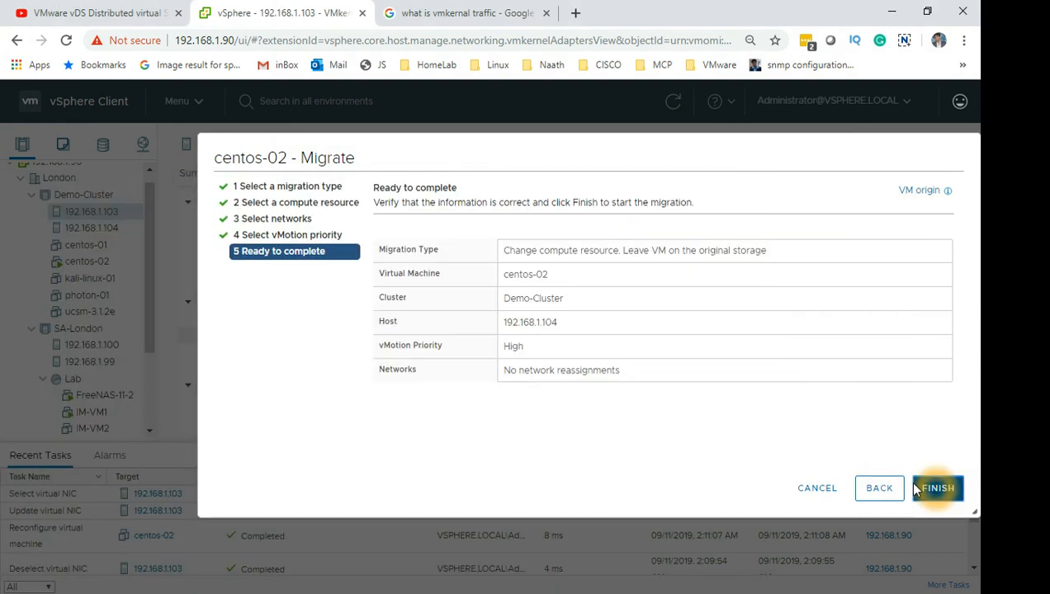
Examine the continuous ping to 192.168.1.130 beside the vSphere tasks during the migration, and highlight the timed-out request line.
key("alt+Tab")
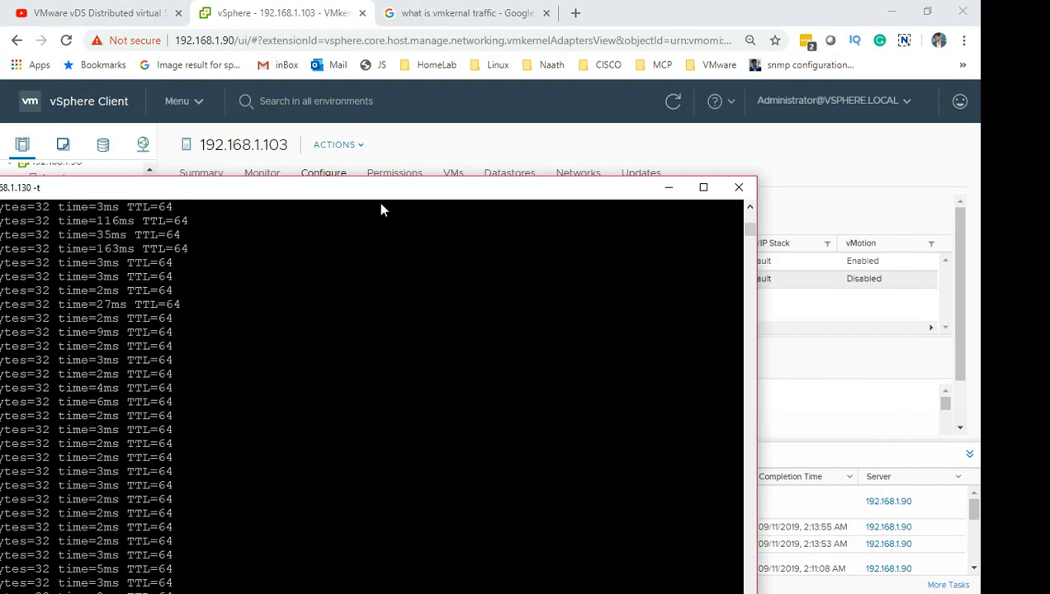
left_click_drag(417, 188, 829, 8)
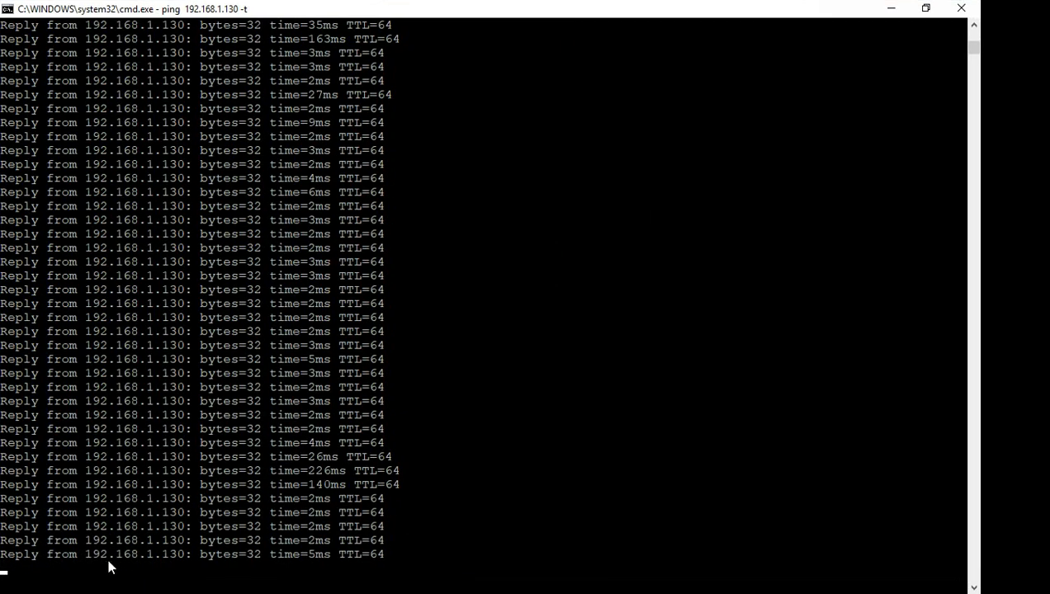
left_click(925, 9)
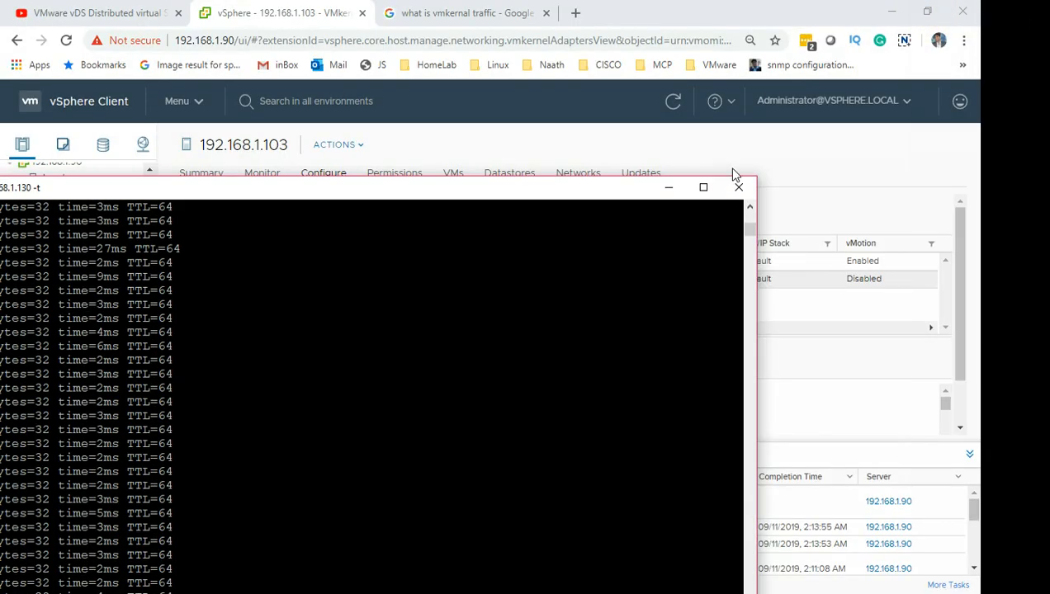
left_click_drag(753, 186, 188, 423)
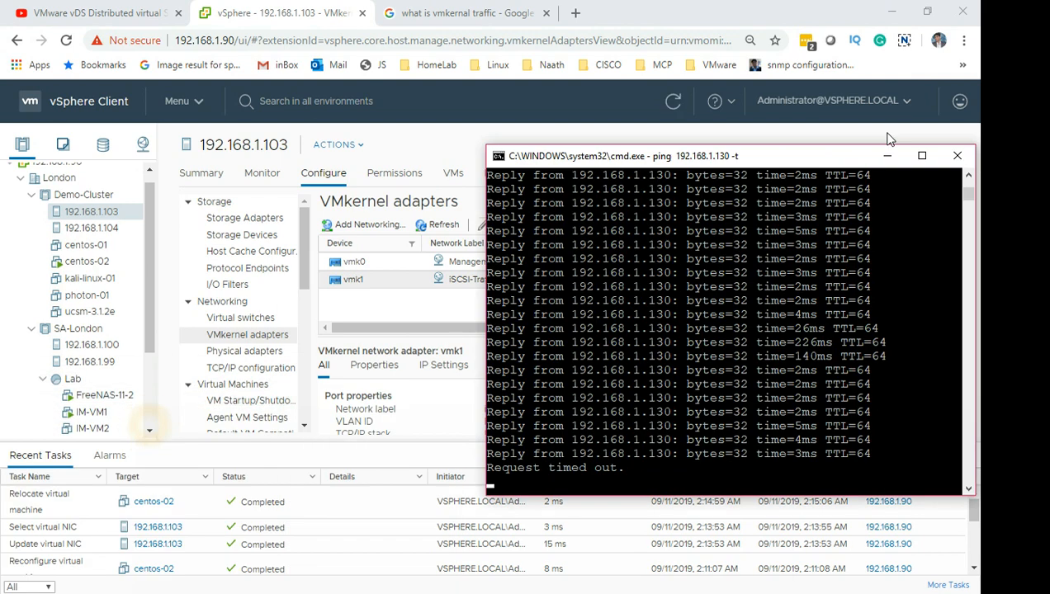
left_click_drag(890, 157, 912, 60)
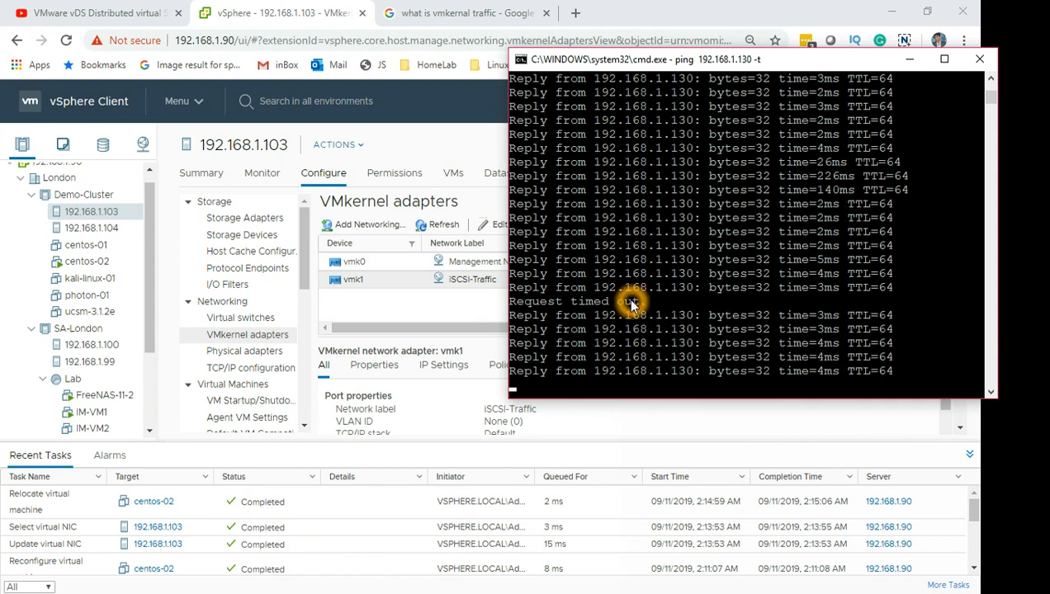
left_click(632, 303)
left_click_drag(643, 302, 511, 304)
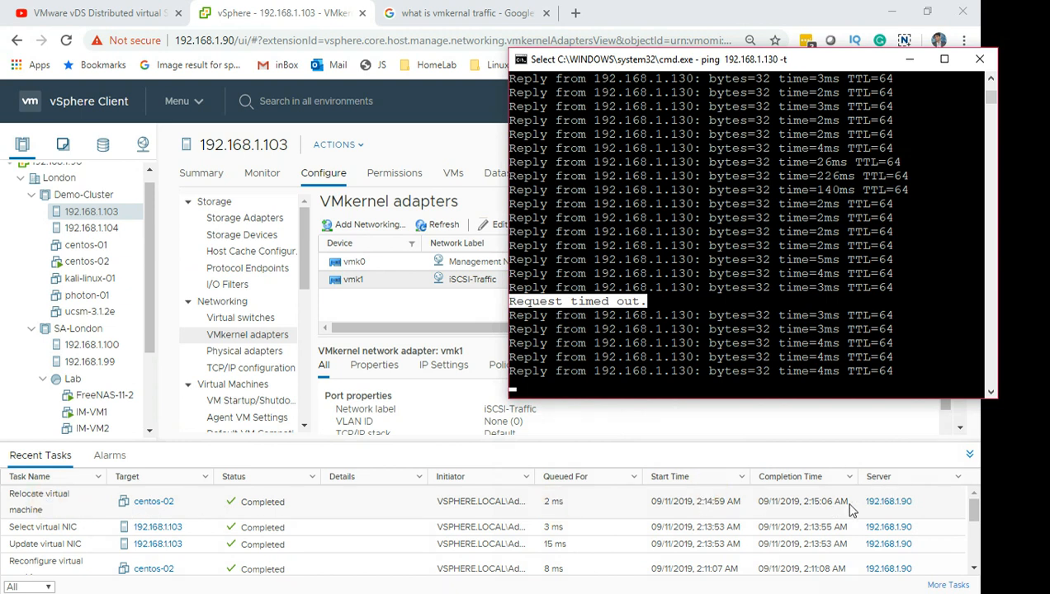
View the virtual machines on host 192.168.1.104 and select centos-02 in the list.
left_click(98, 233)
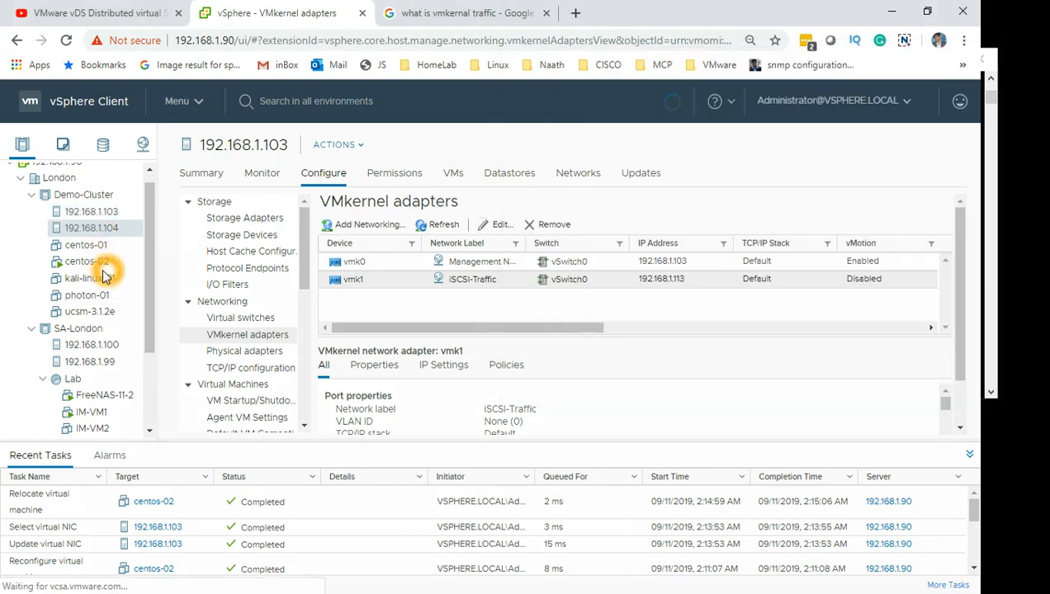
left_click(454, 175)
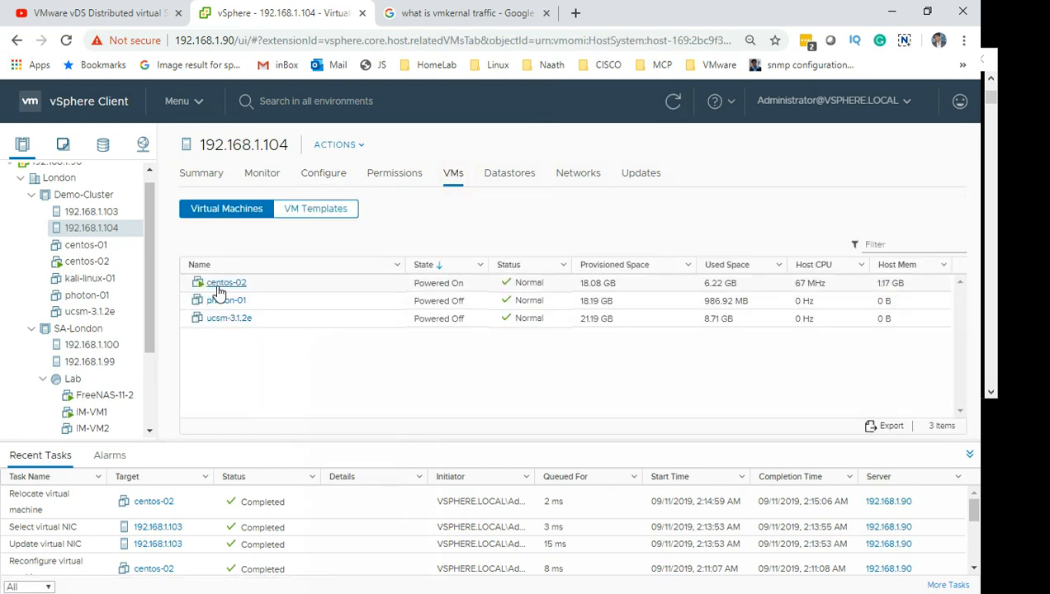
left_click(248, 285)
Start migrating centos-02 back by changing only its compute resource, with host 192.168.1.103 as the destination.
right_click(253, 283)
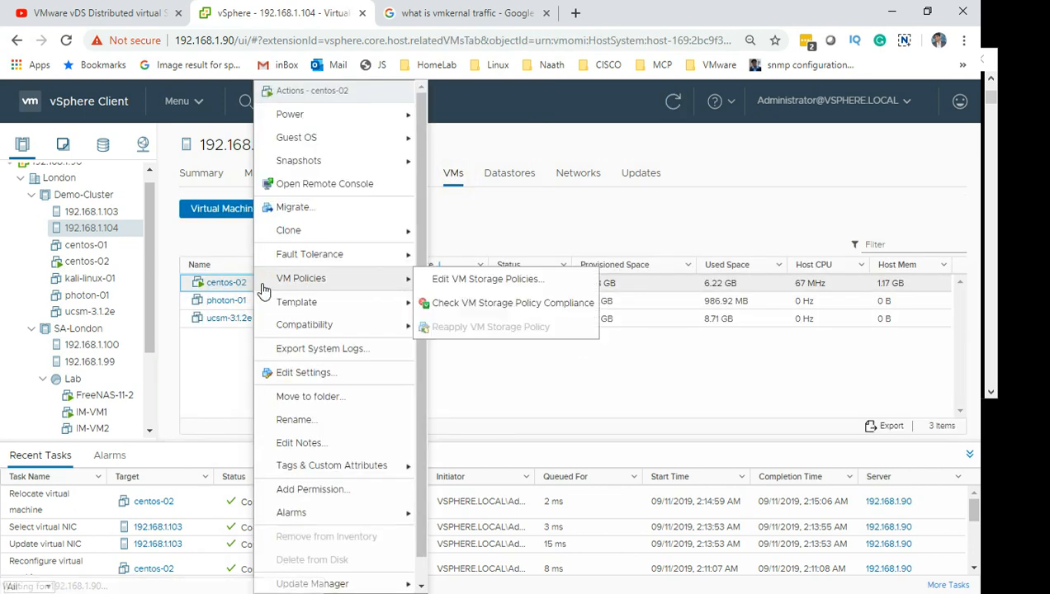
left_click(360, 215)
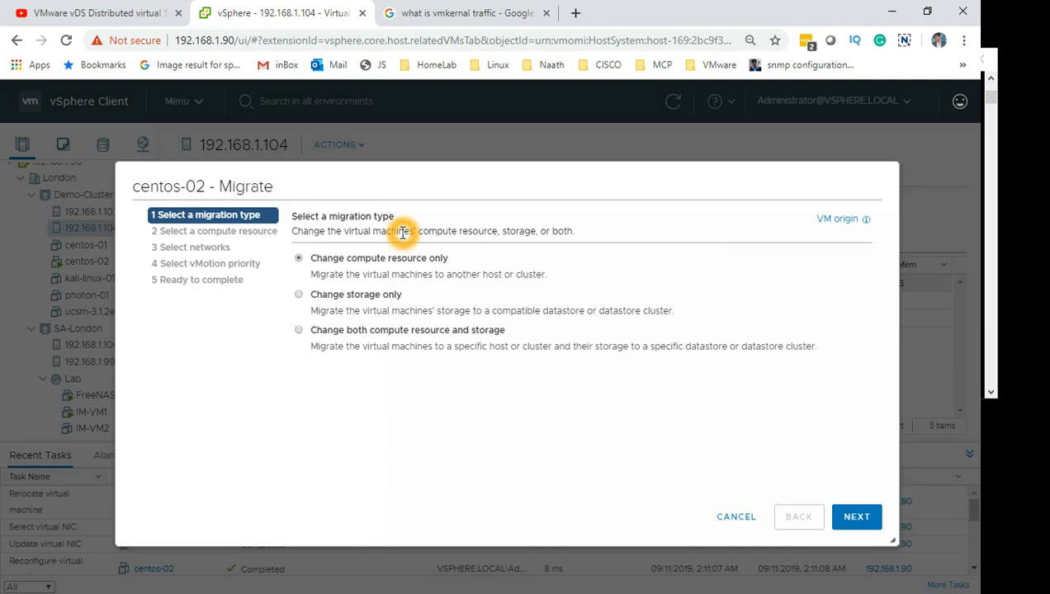
left_click(857, 516)
left_click(383, 337)
left_click(860, 517)
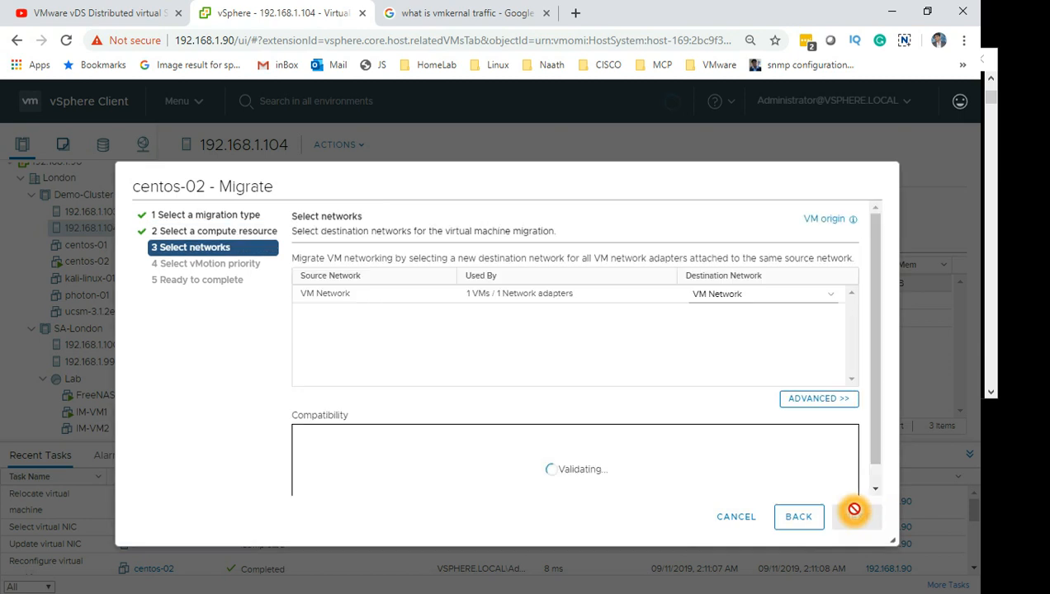
Return to the compute resource selection and examine the compatibility message for migrating centos-02 to host 192.168.1.103.
left_click(801, 518)
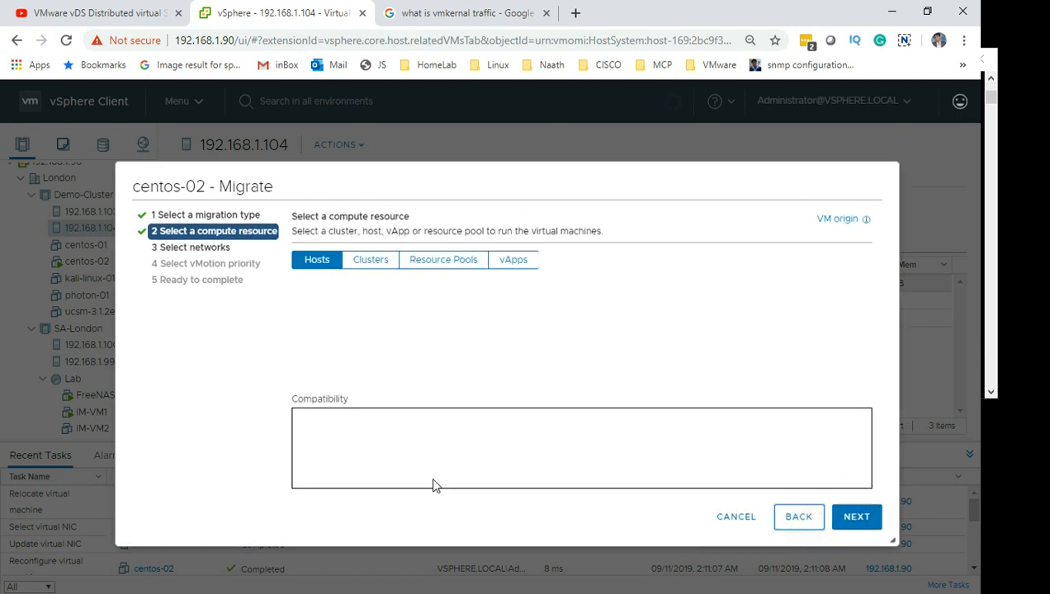
left_click_drag(385, 450, 840, 450)
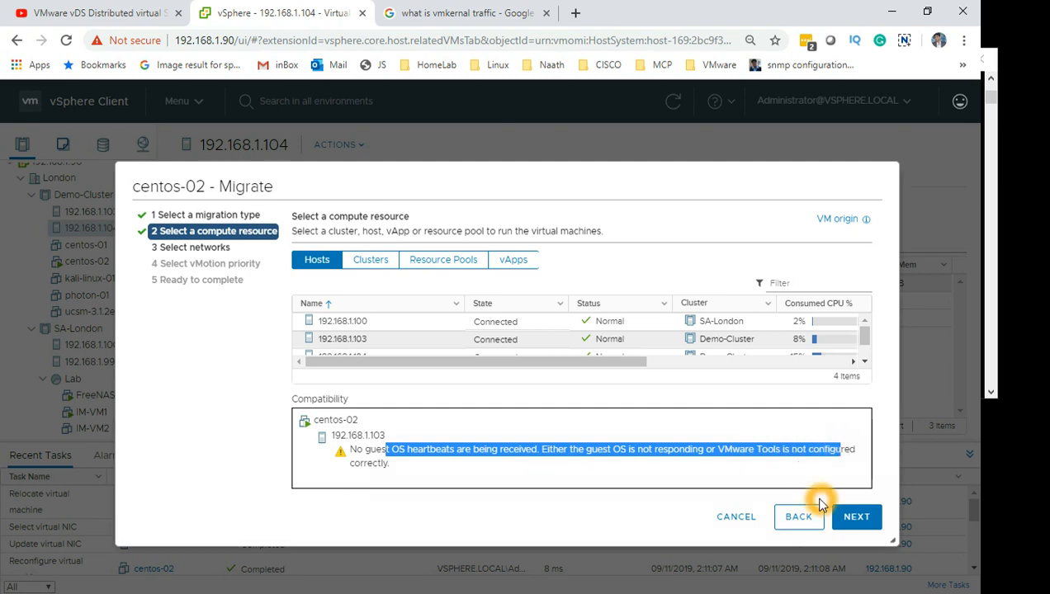
left_click(881, 520)
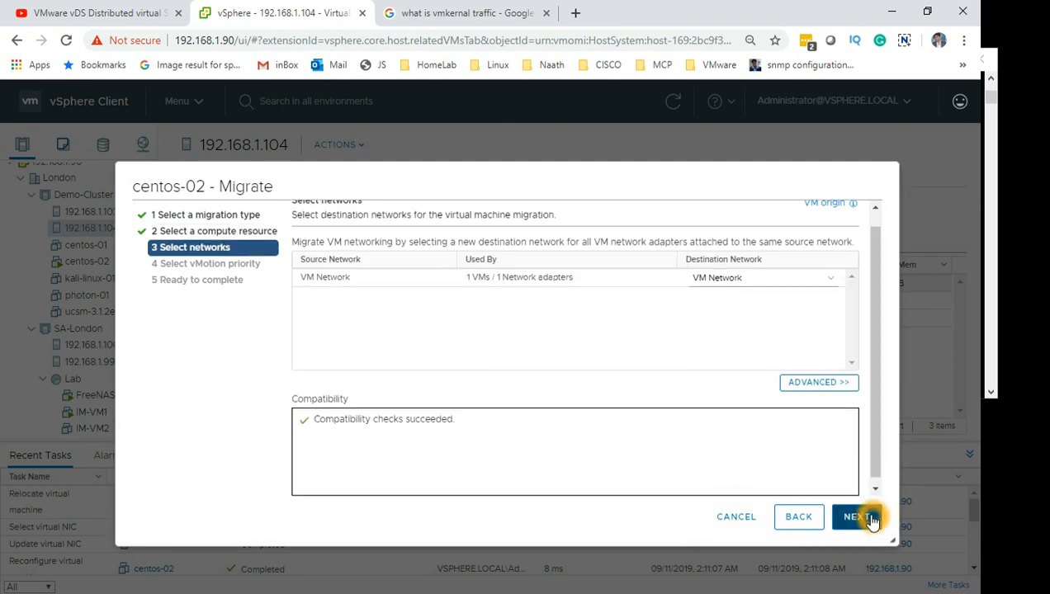
left_click(802, 518)
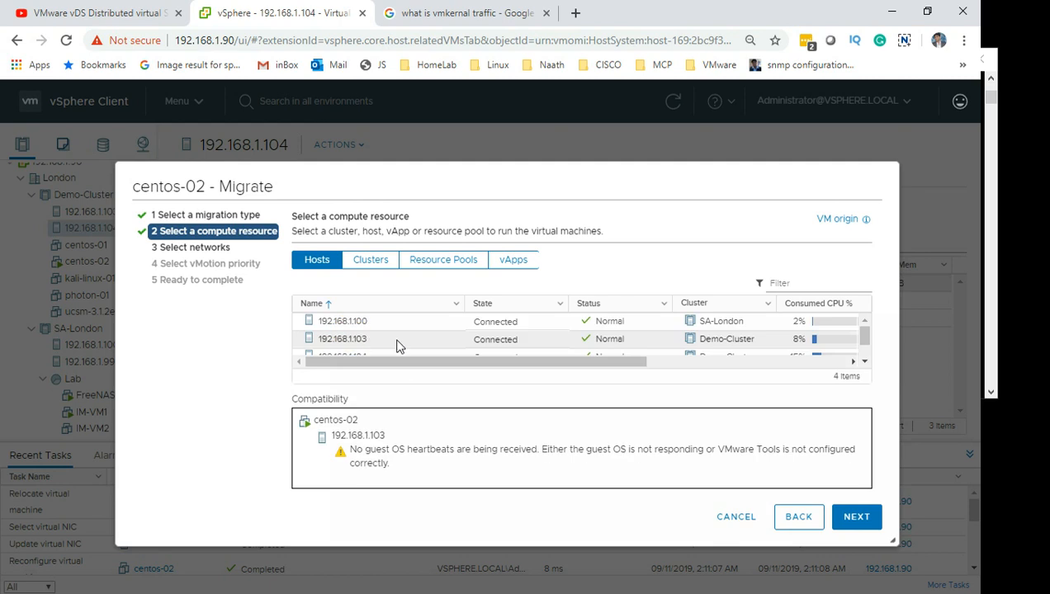
Migrate centos-02 to host 192.168.1.103, keeping the network selection and scheduling vMotion with high priority.
left_click(394, 342)
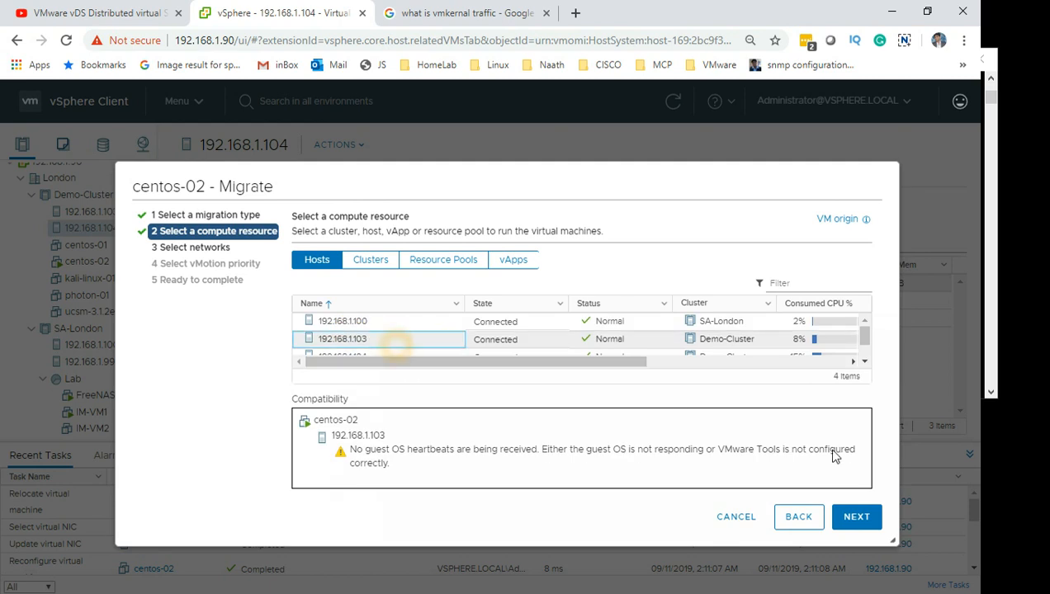
left_click(866, 527)
left_click(866, 528)
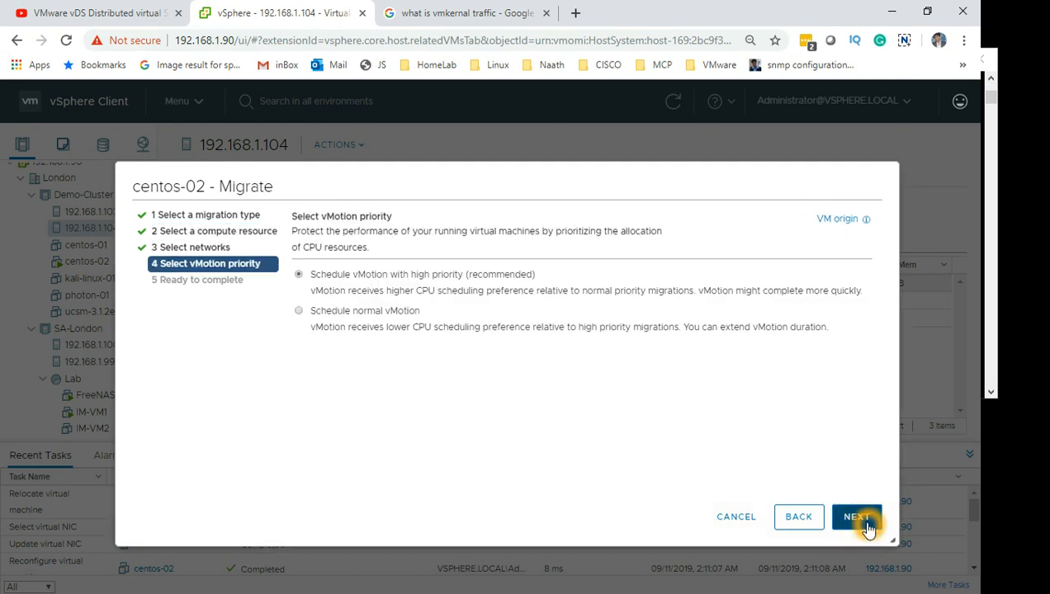
left_click(867, 528)
left_click(862, 519)
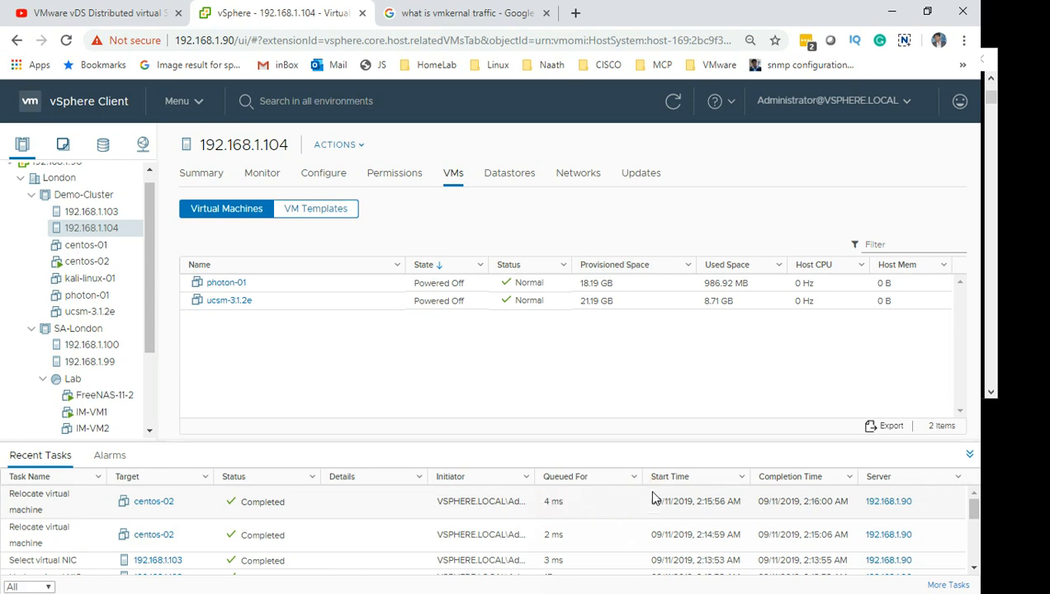
Switch to the Command Prompt window, release the paused output, and stop the continuous ping to 192.168.1.130.
key("alt+Tab")
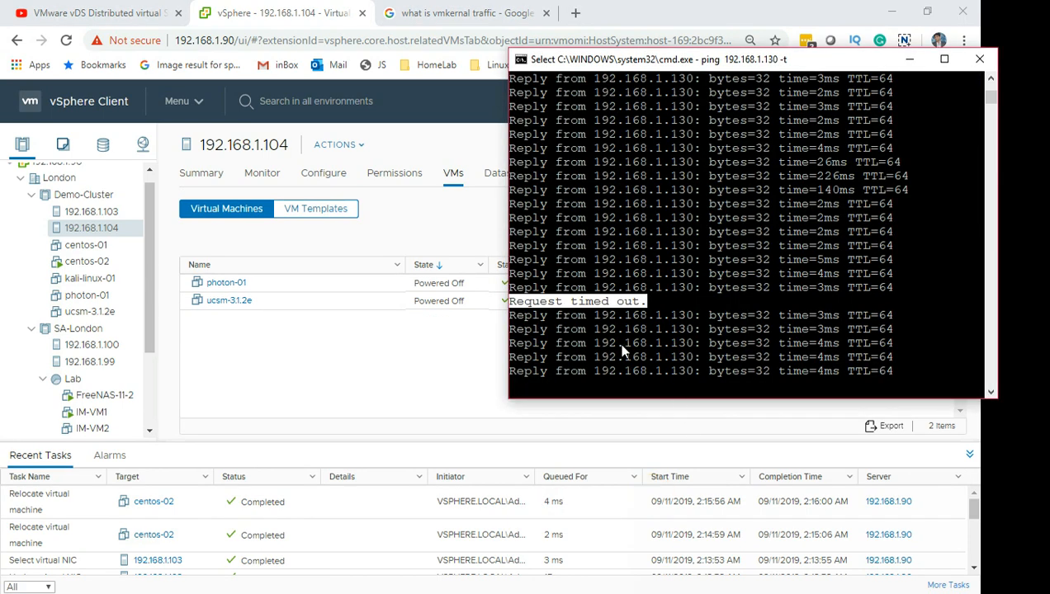
left_click(727, 342)
left_click(894, 226)
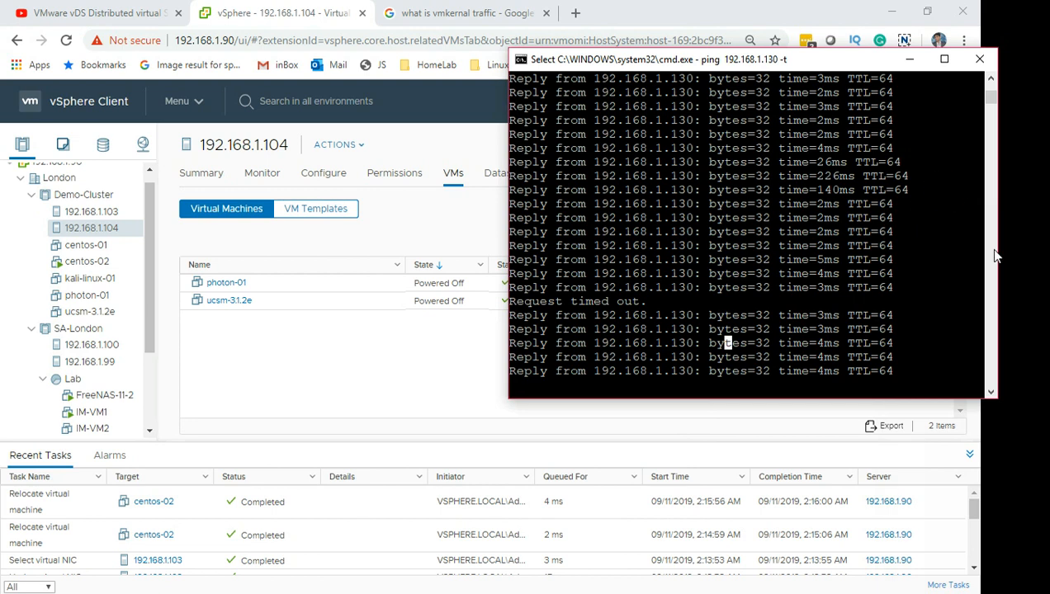
left_click(866, 302)
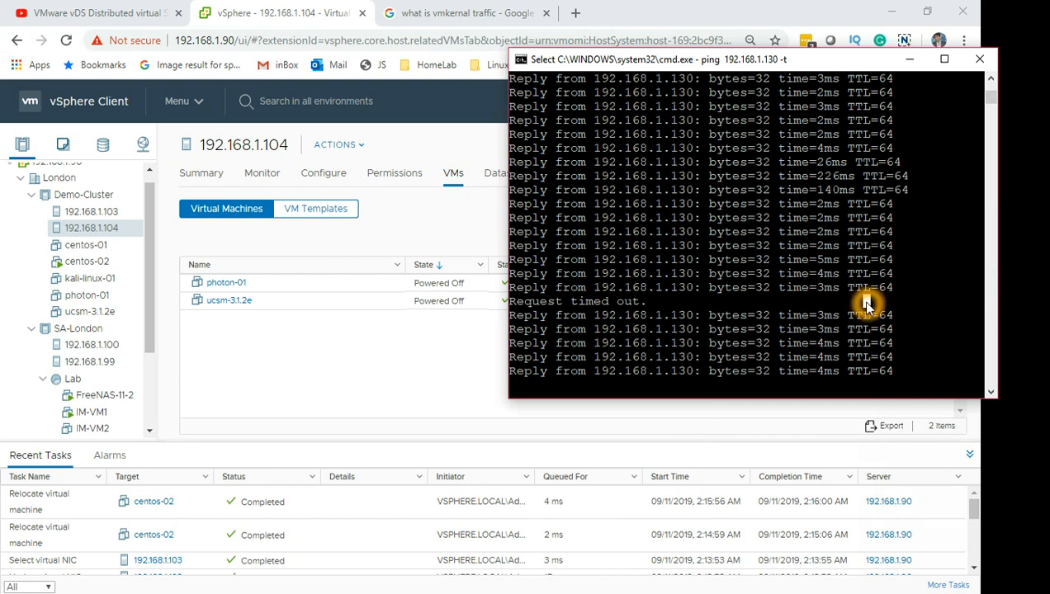
right_click(867, 308)
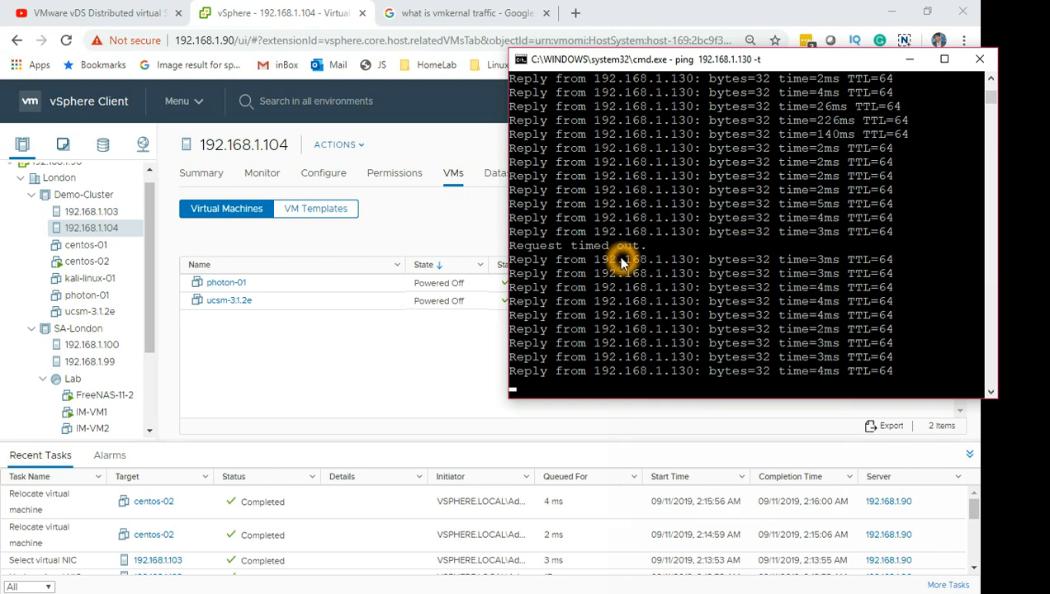
key("ctrl+c")
key("Return")
key("Return")
key("Return")
key("Return")
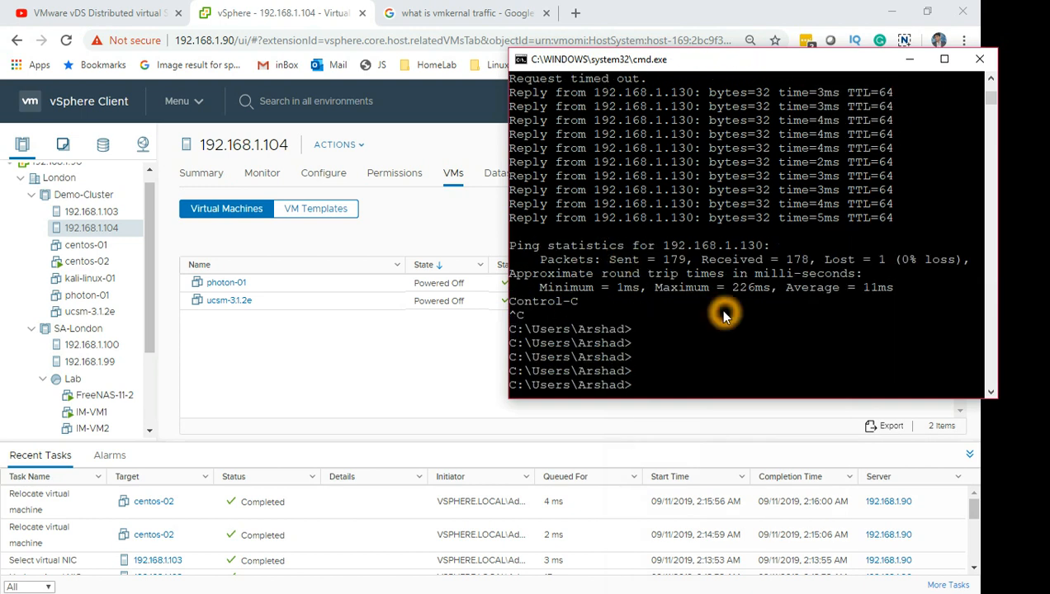
Highlight the timed-out request line and examine the ping history and statistics for 192.168.1.130.
scroll(723, 316, "up", 2)
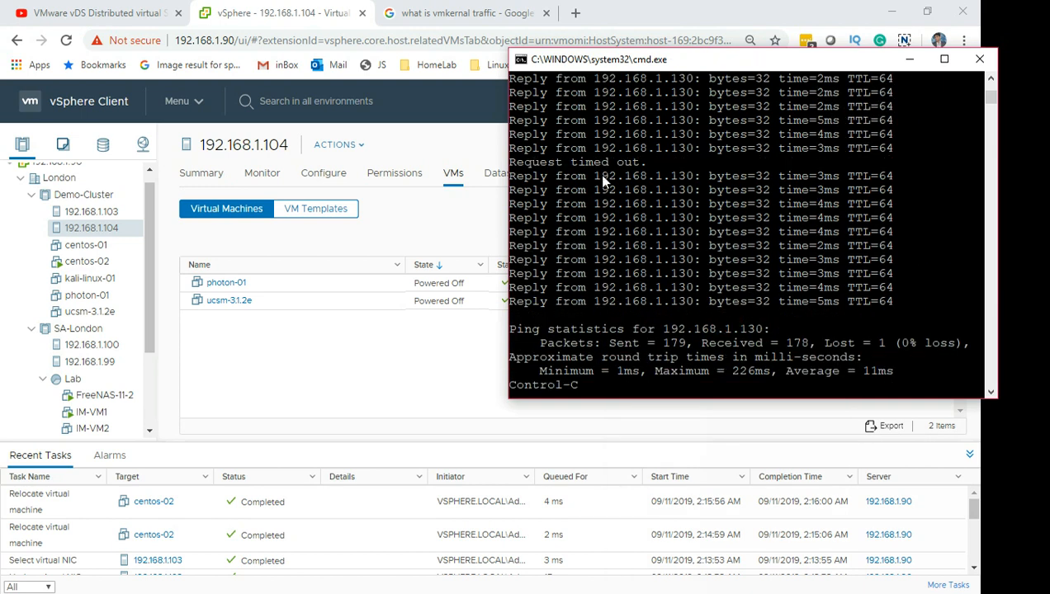
left_click_drag(639, 163, 524, 162)
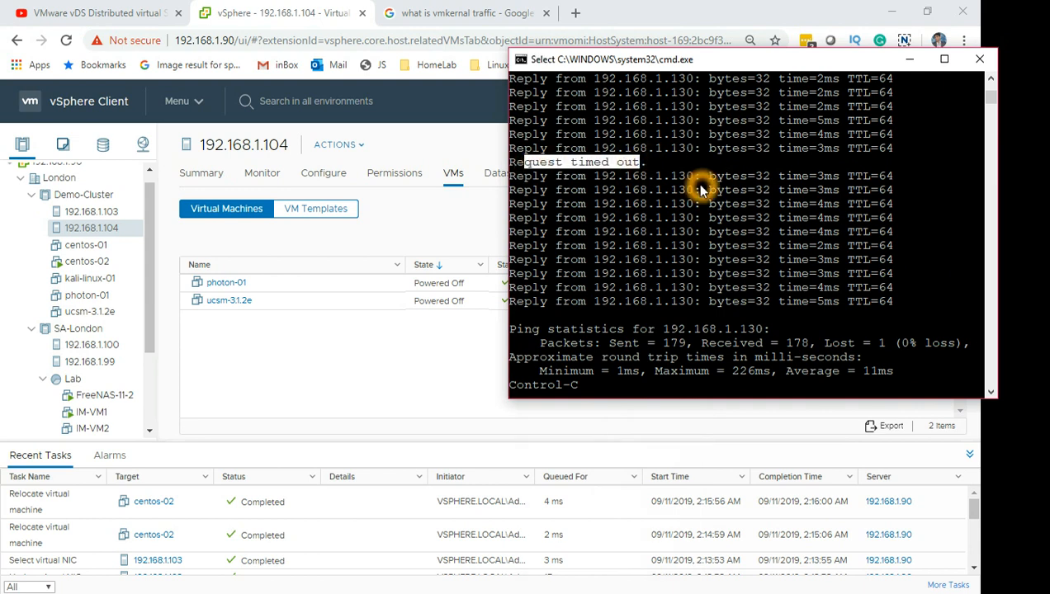
scroll(700, 190, "up", 6)
scroll(765, 279, "up", 20)
scroll(779, 294, "up", 5)
scroll(780, 295, "up", 5)
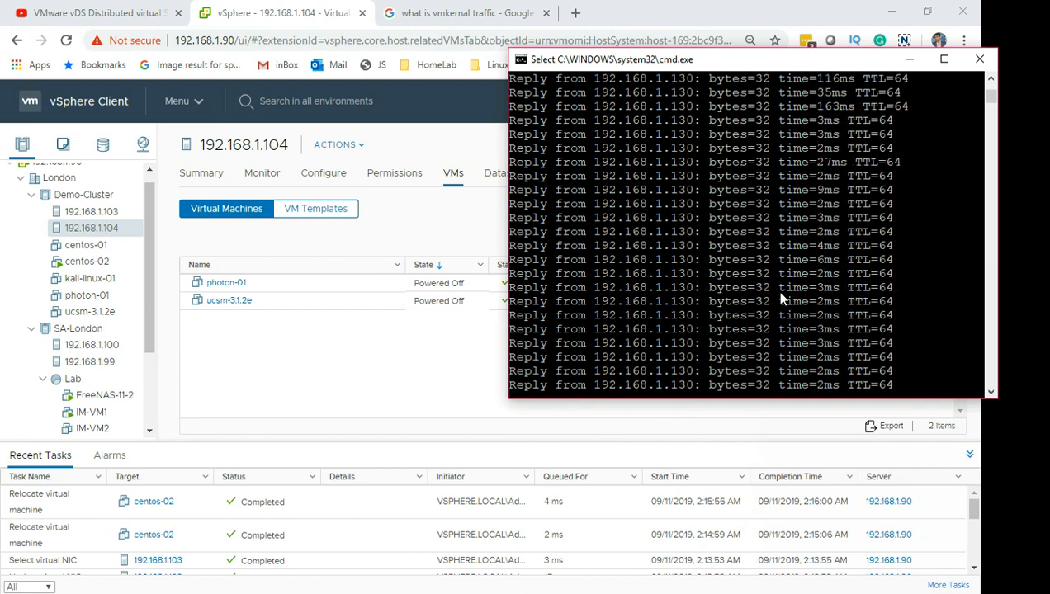
scroll(781, 296, "down", 14)
scroll(784, 303, "up", 1)
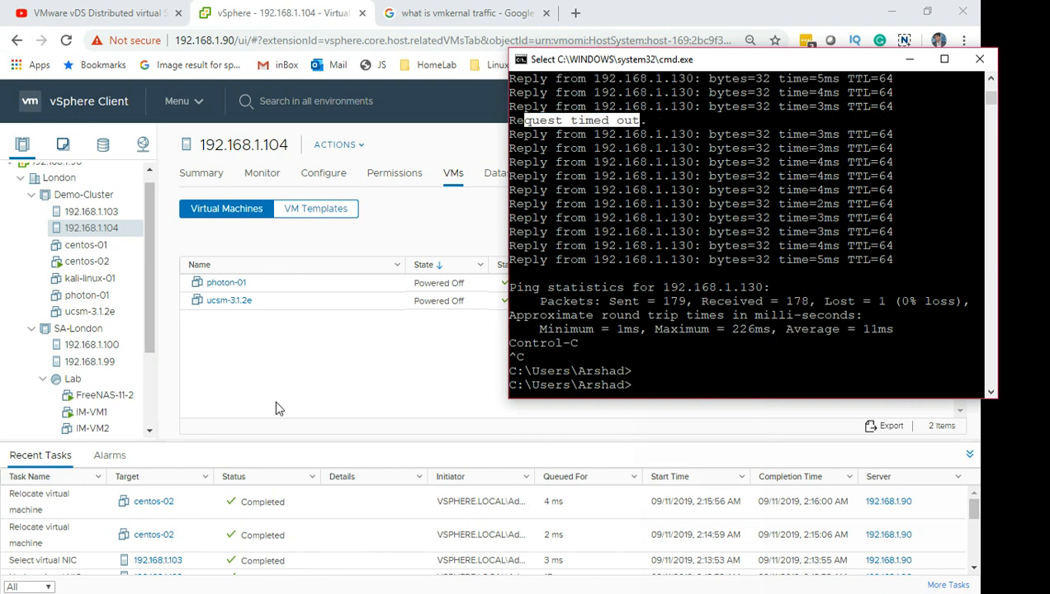
left_click(625, 160)
left_click(626, 245)
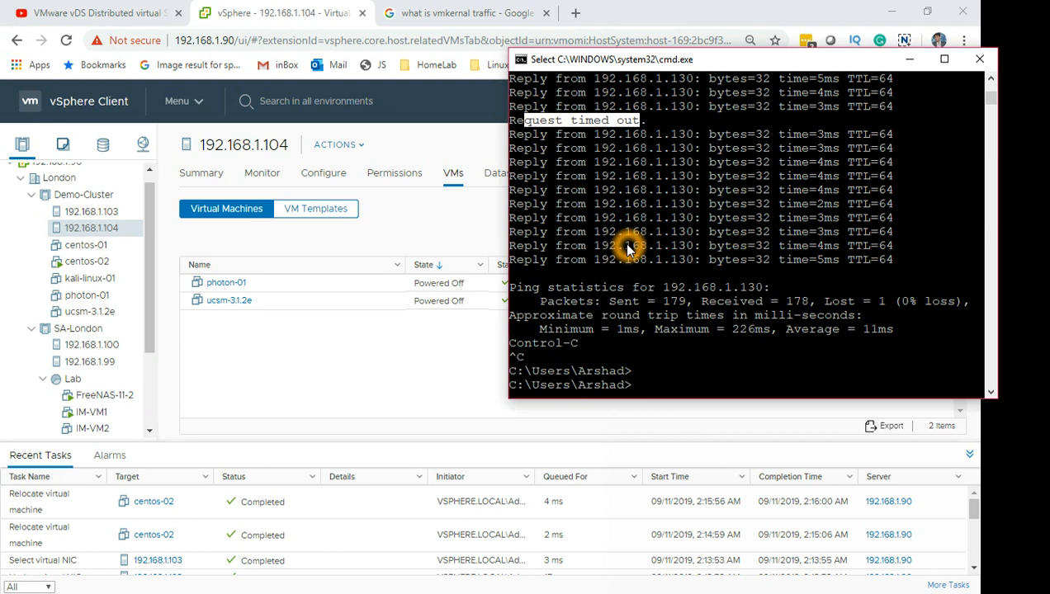
Switch to the PowerPoint slide show and advance from the Demo slide to the closing slide with its contact line.
left_click(244, 368)
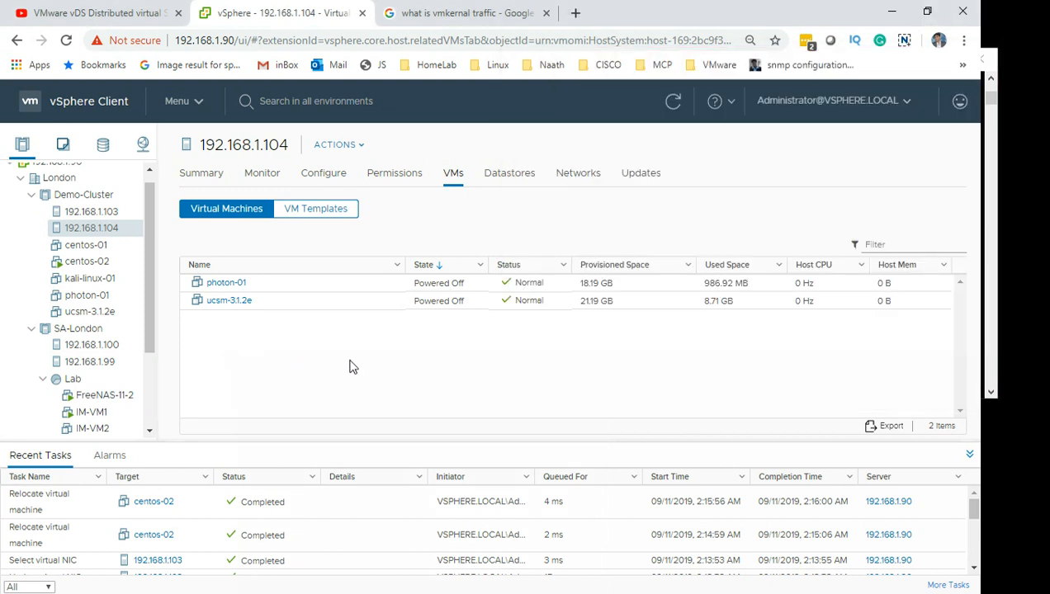
key("alt+Tab")
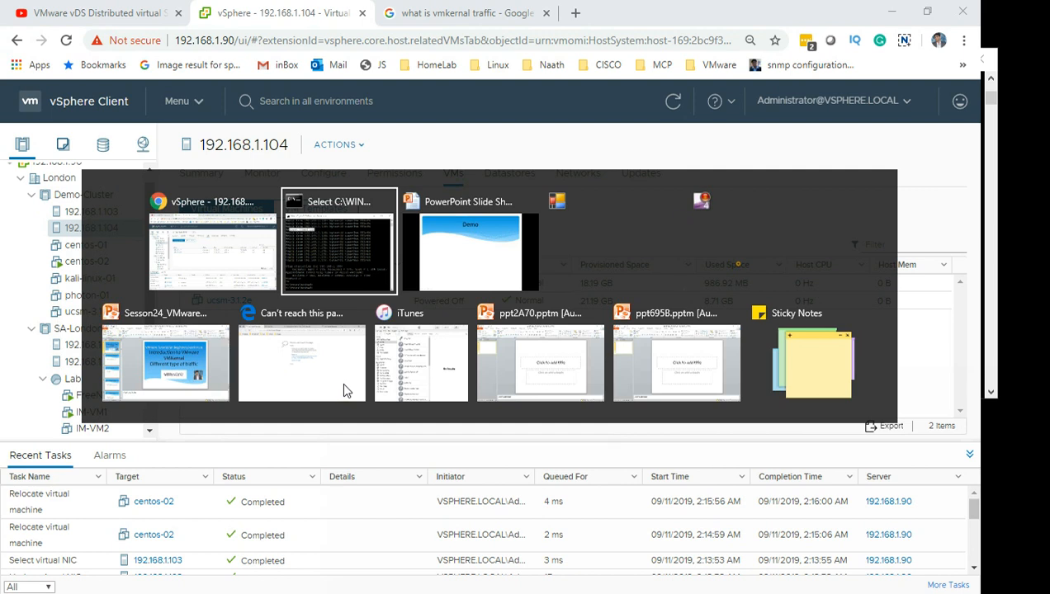
key("alt+Tab")
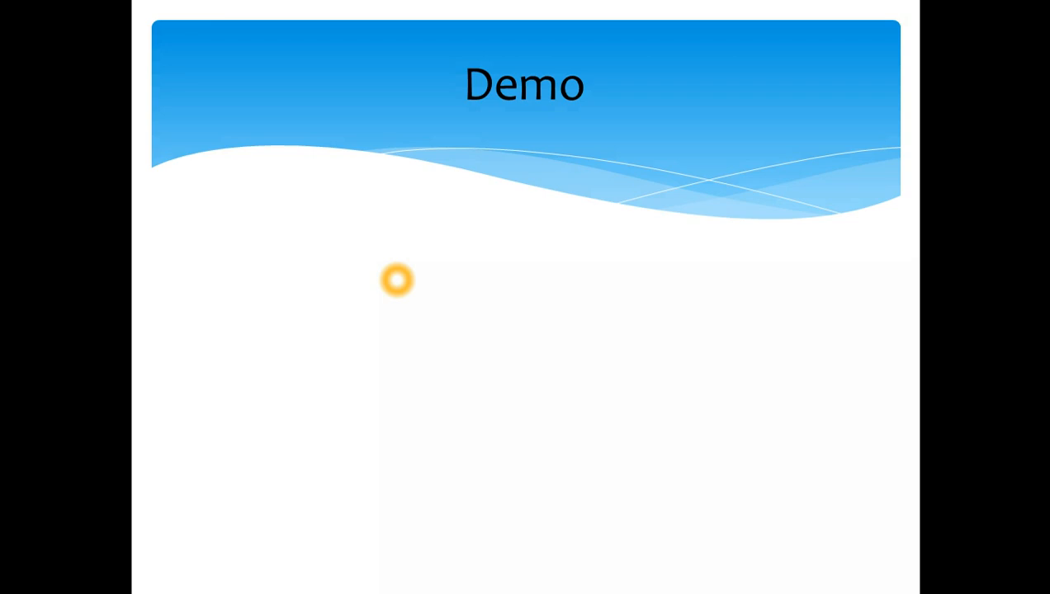
left_click(396, 280)
left_click(501, 270)
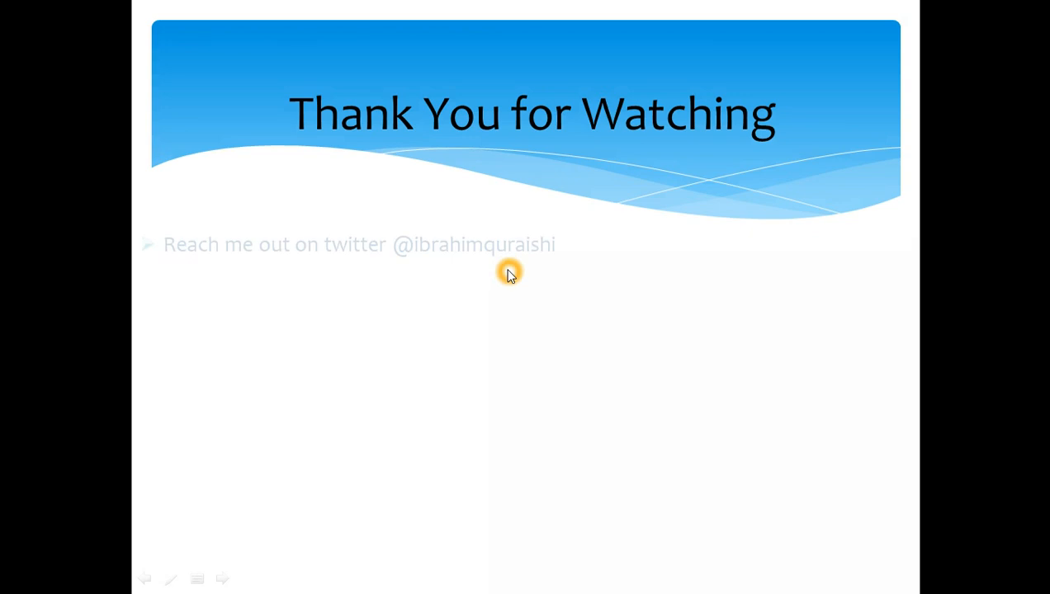
left_click(567, 339)
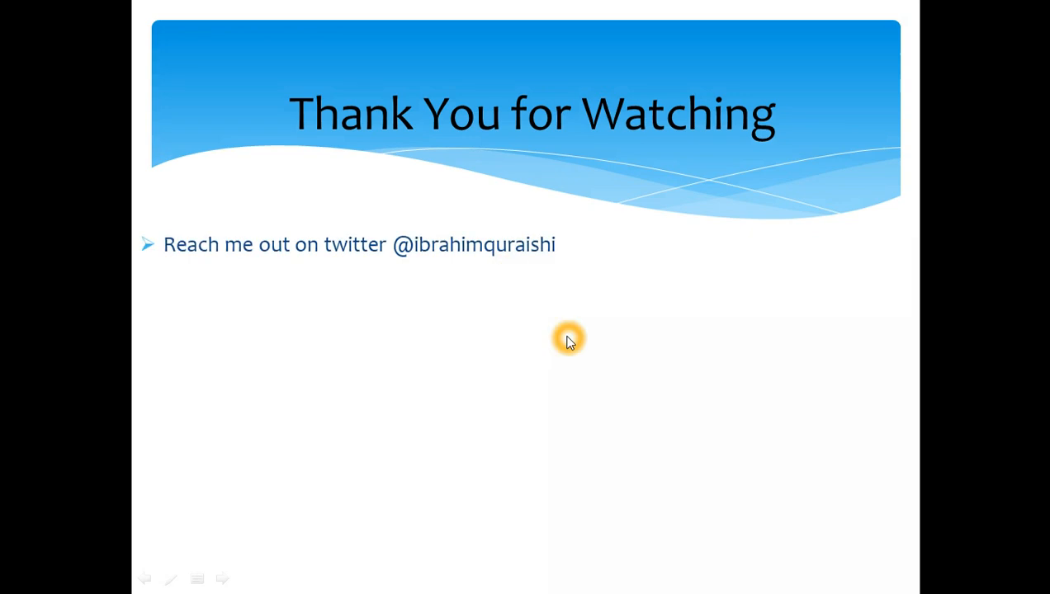